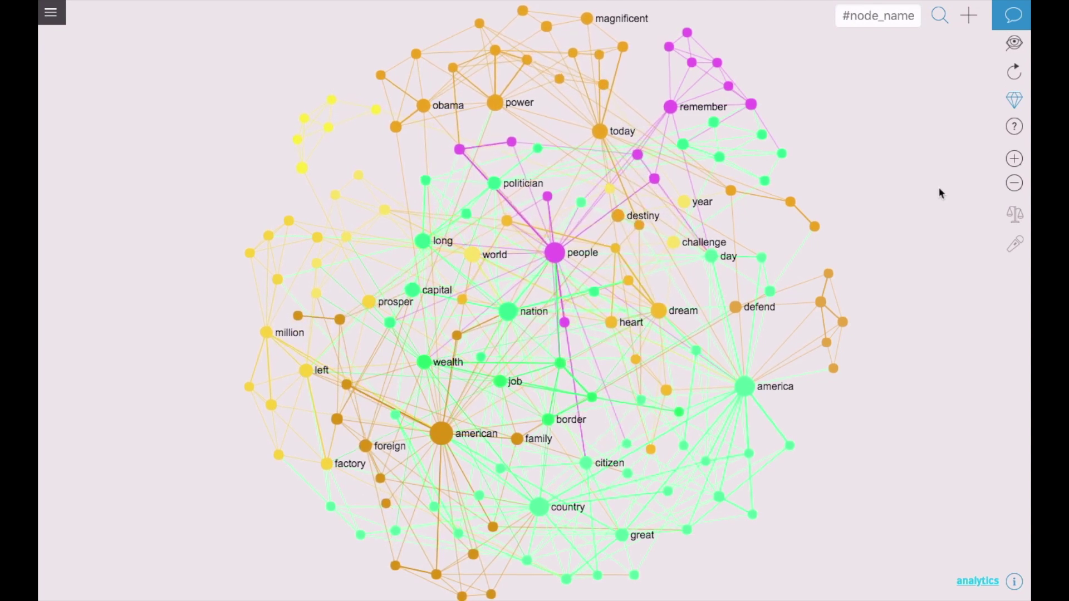
Open the graph of the obama2013 context and show its analytics
left_click(51, 13)
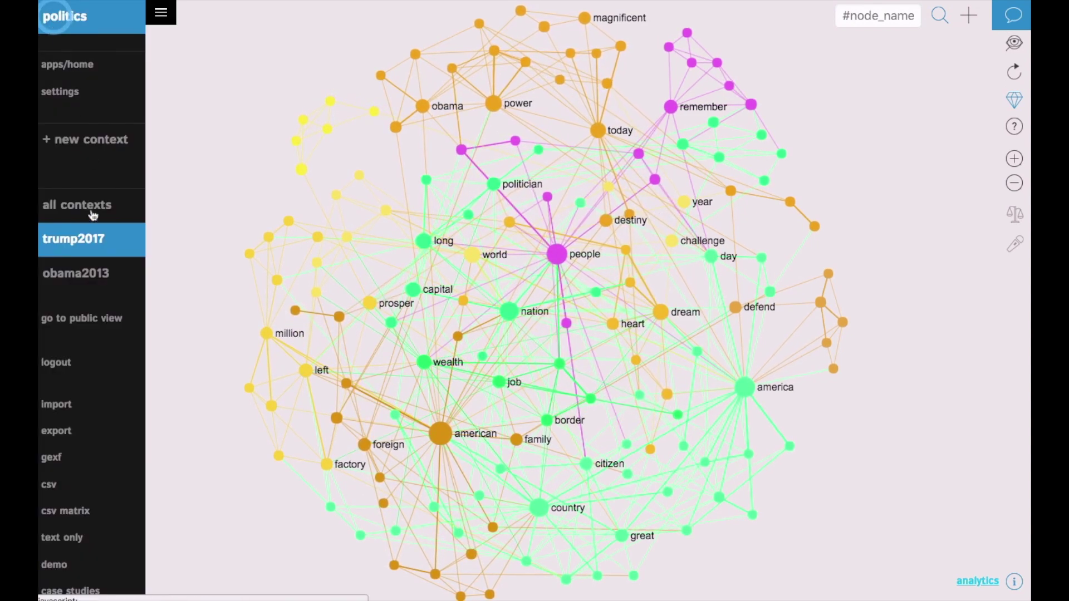
left_click(88, 272)
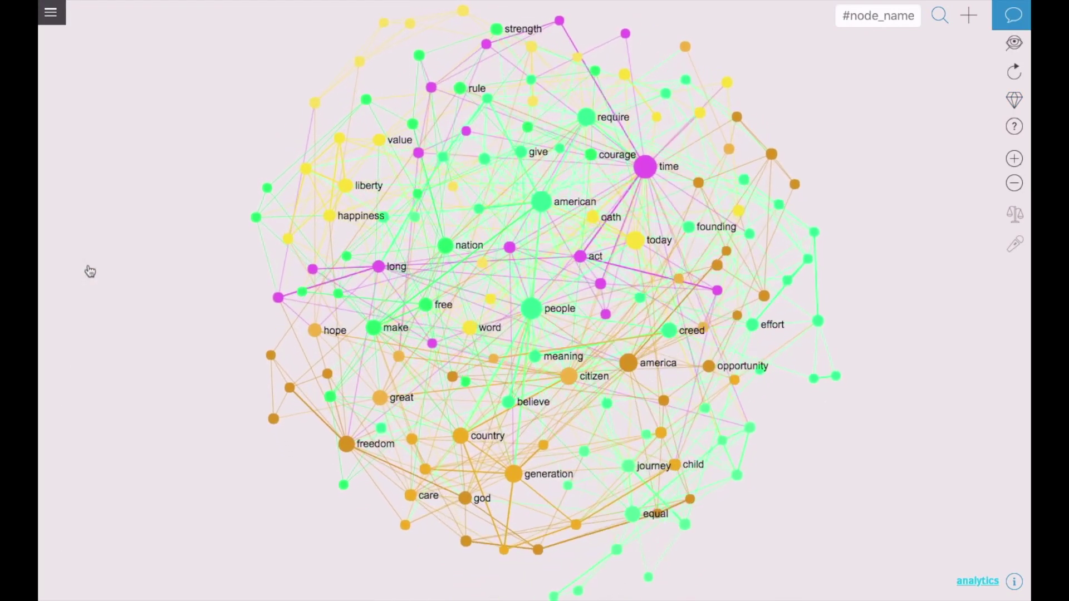
left_click(978, 582)
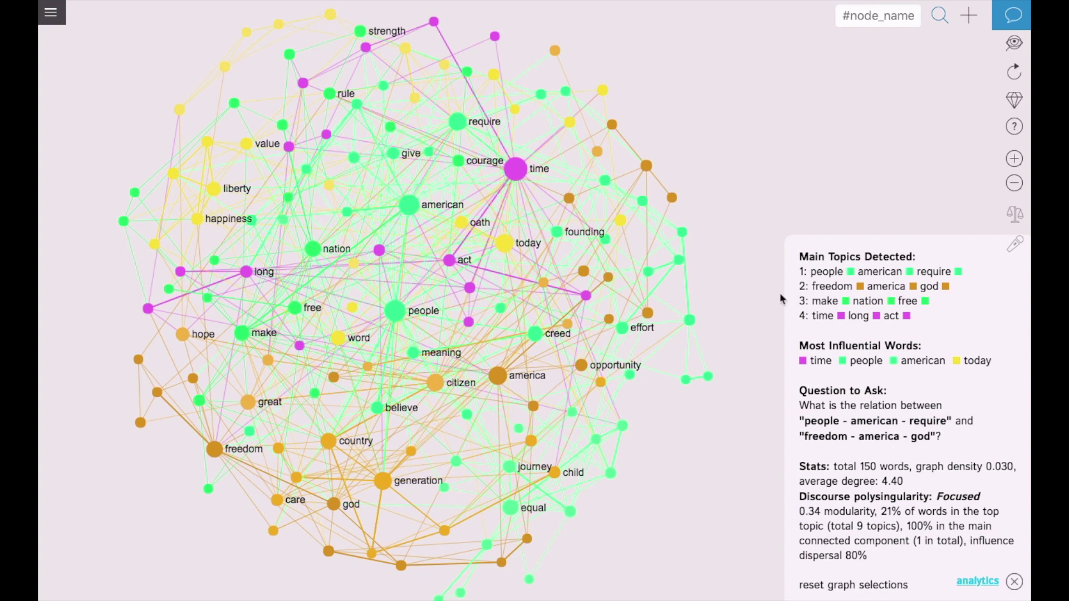
Highlight people and american from the first detected topic, and freedom and america from the second, clearing each selection
left_click(832, 275)
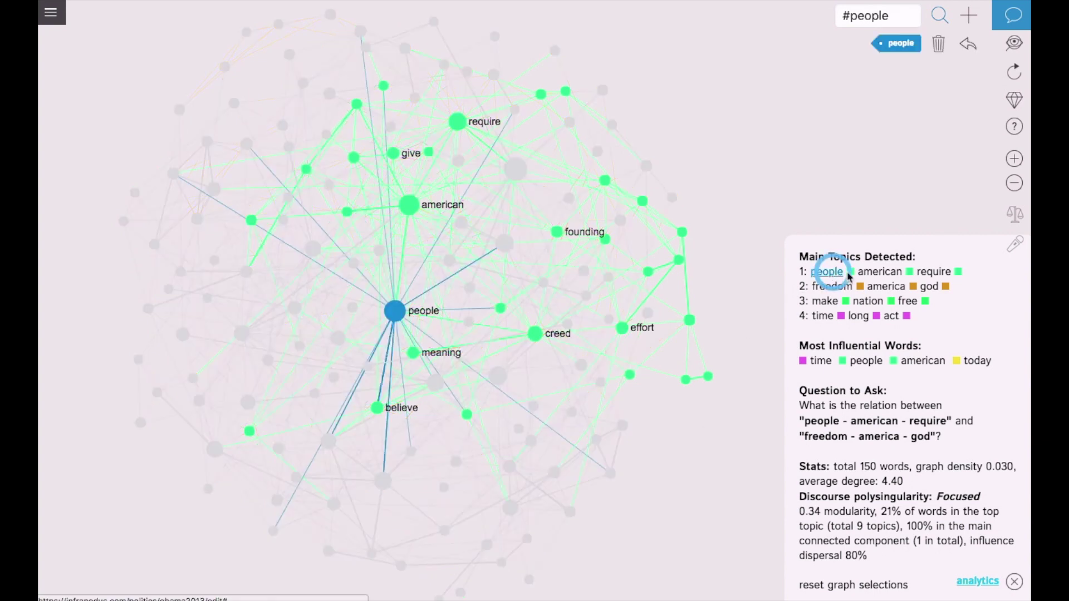
left_click(885, 273)
left_click(827, 272)
left_click(879, 271)
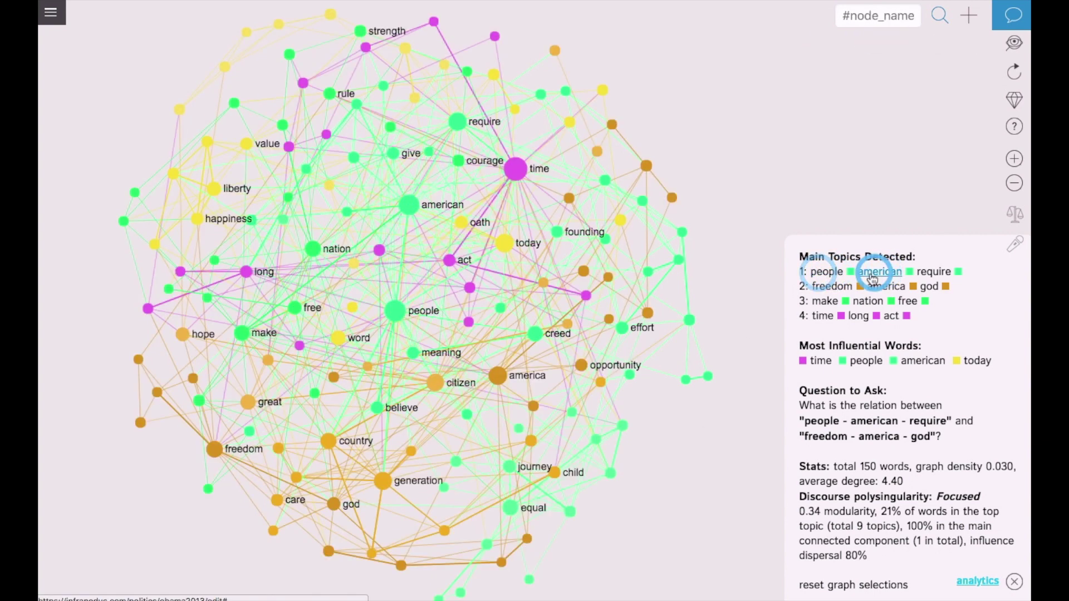
left_click(831, 287)
left_click(886, 288)
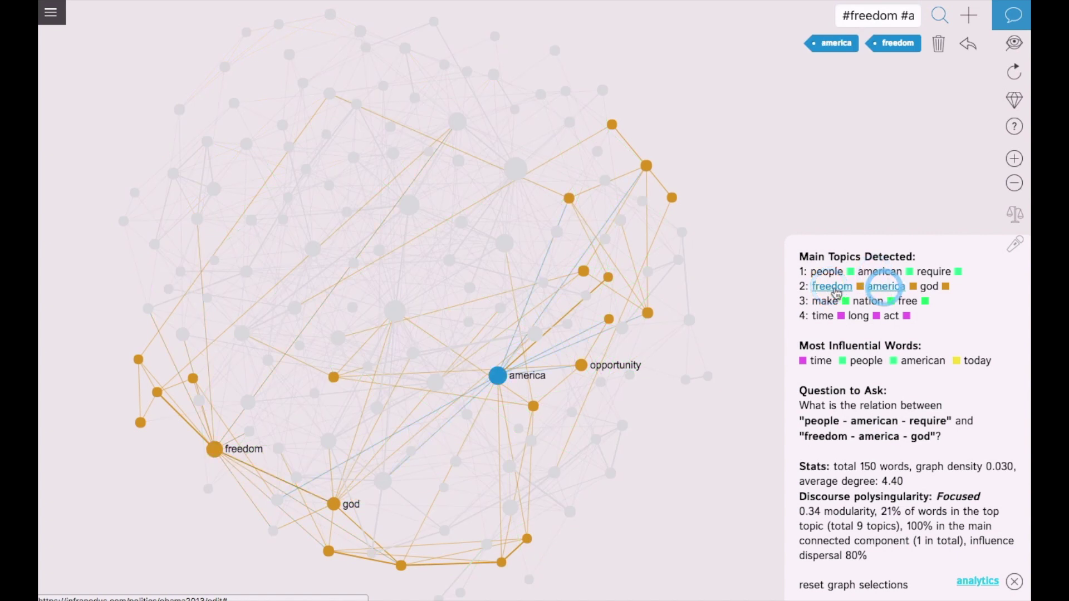
left_click(835, 288)
left_click(893, 288)
Highlight the third detected topic's words make, nation and free in the graph and clear the selection
left_click(825, 301)
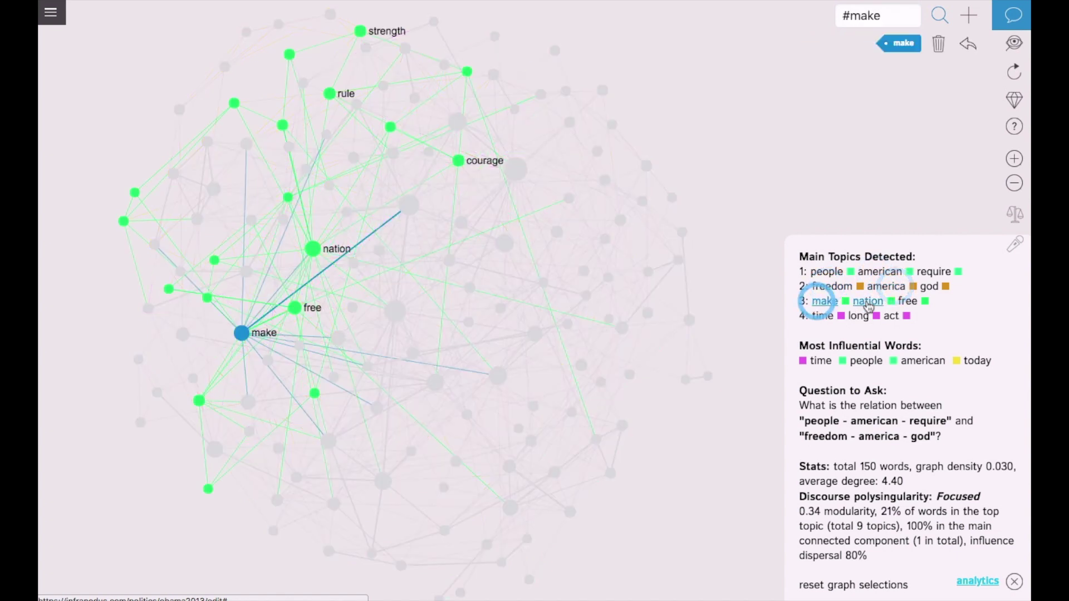
left_click(868, 301)
left_click(908, 301)
left_click(867, 301)
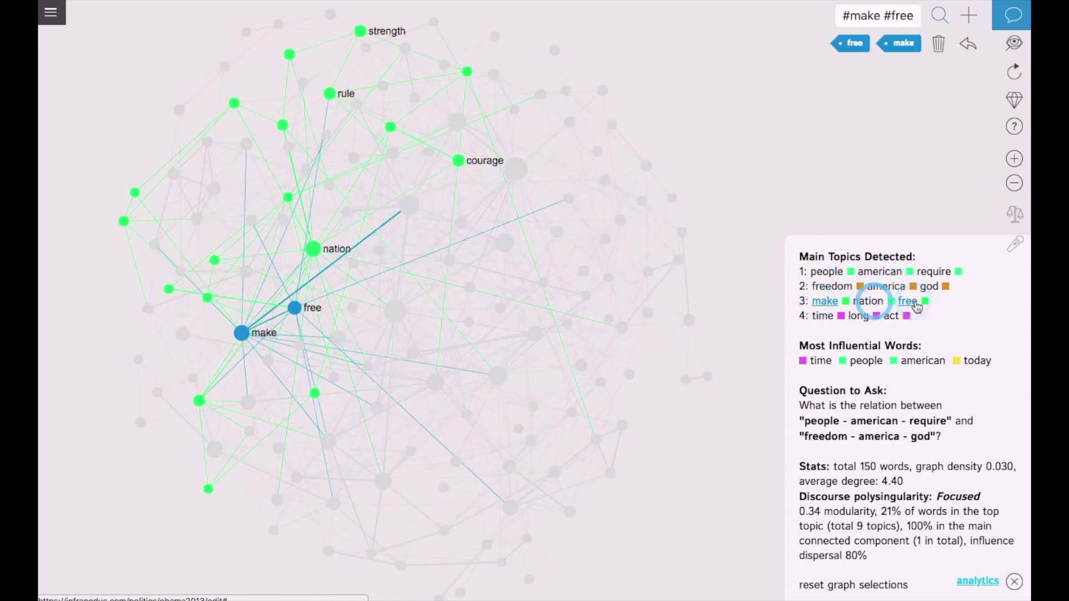
left_click(908, 301)
left_click(825, 301)
left_click_drag(740, 365, 748, 363)
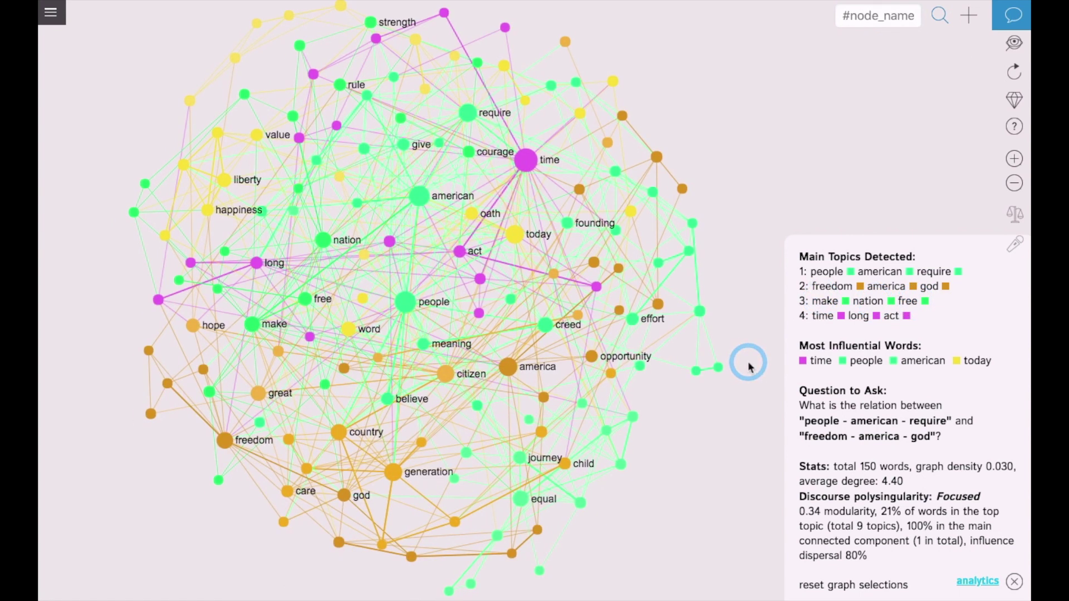
Switch to the trump2017 context and highlight its first detected topic: america, country and great
left_click(58, 17)
left_click(78, 240)
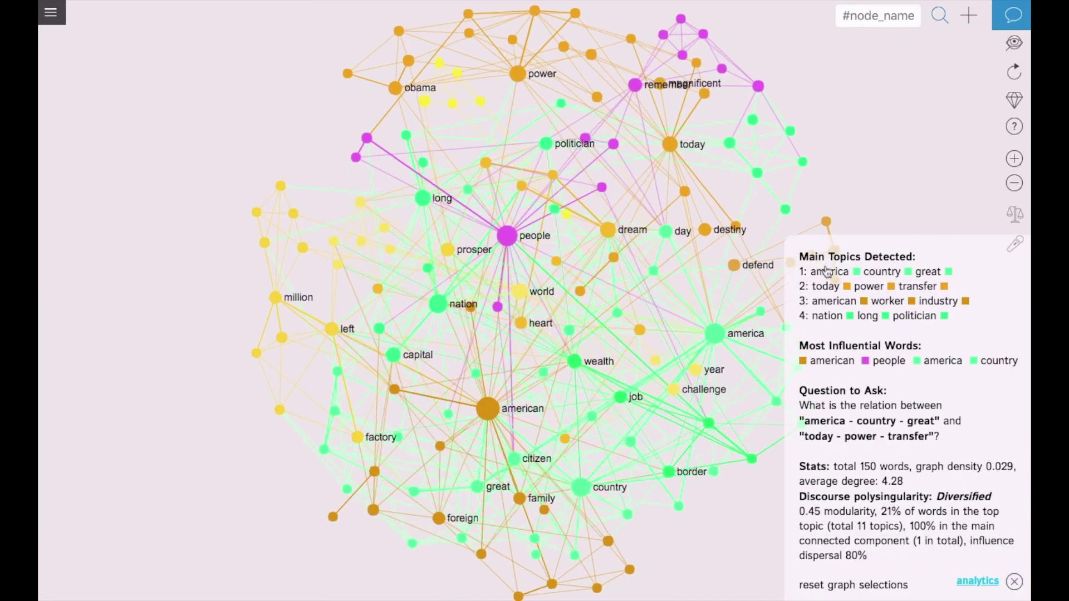
left_click(816, 272)
left_click(881, 272)
left_click(929, 273)
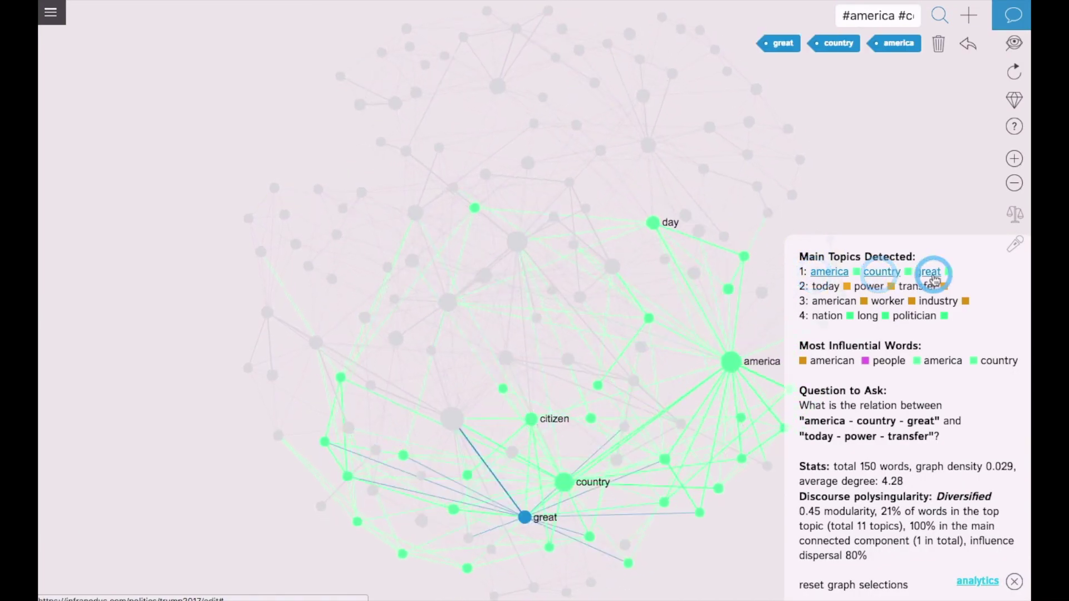
left_click(967, 54)
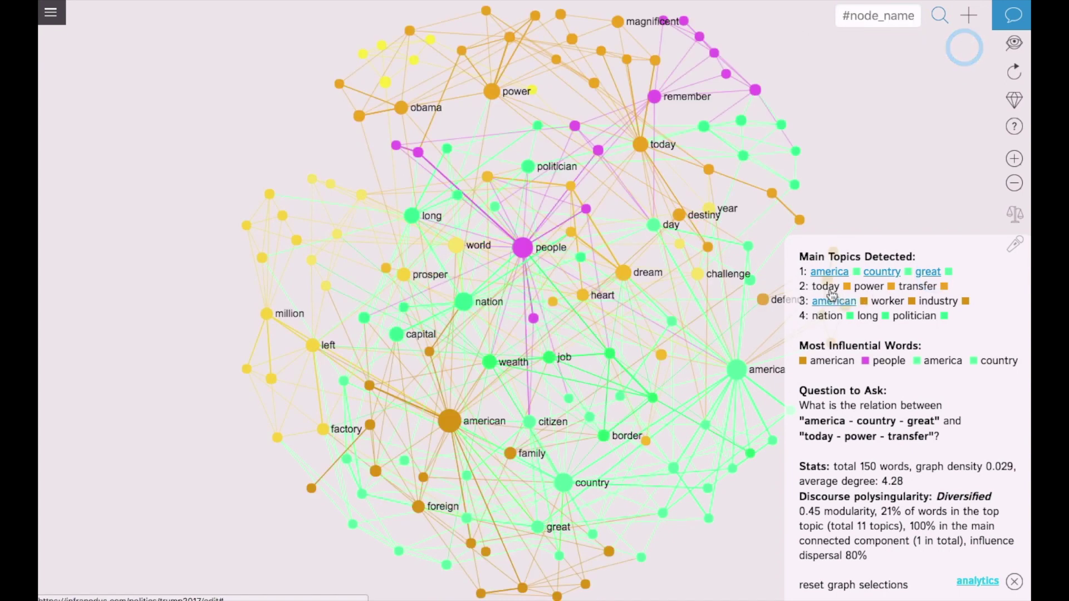
Highlight power and transfer from the second detected topic and read the passage containing them in the source text
left_click(867, 288)
left_click(917, 286)
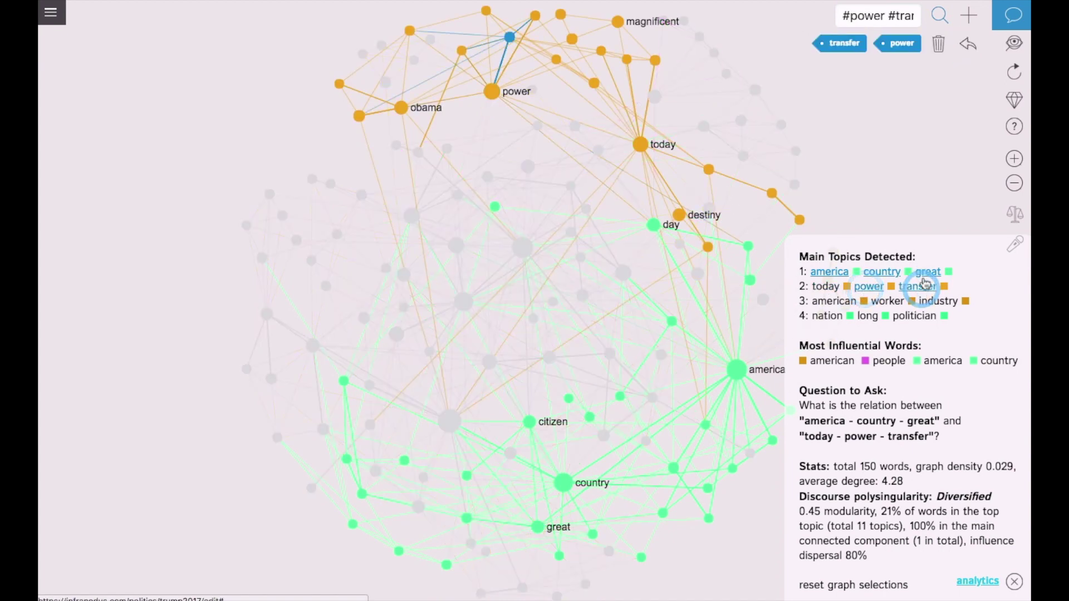
left_click(1012, 16)
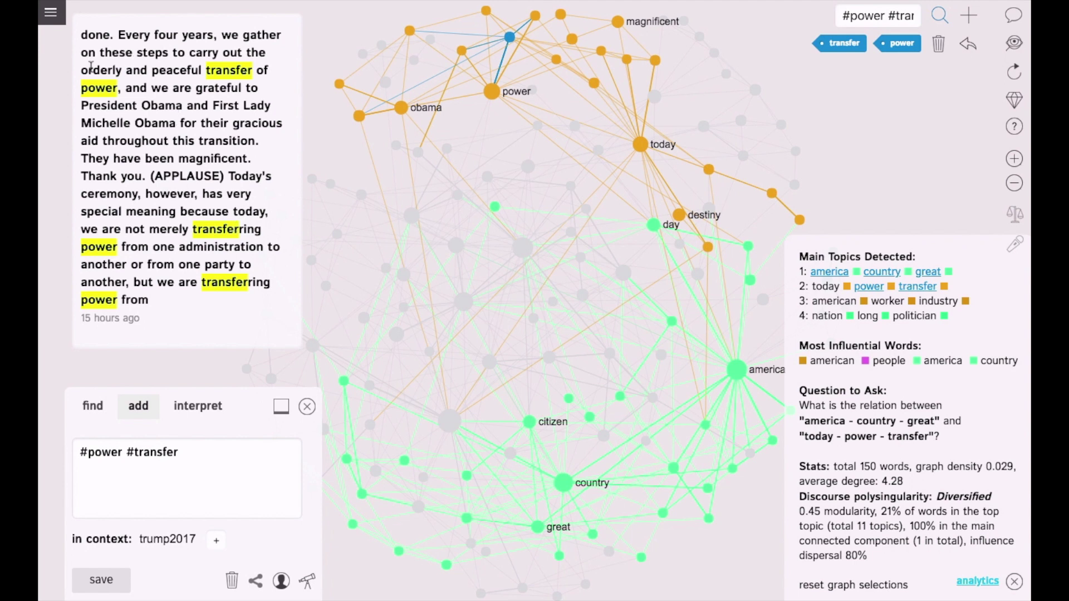
left_click_drag(81, 70, 123, 86)
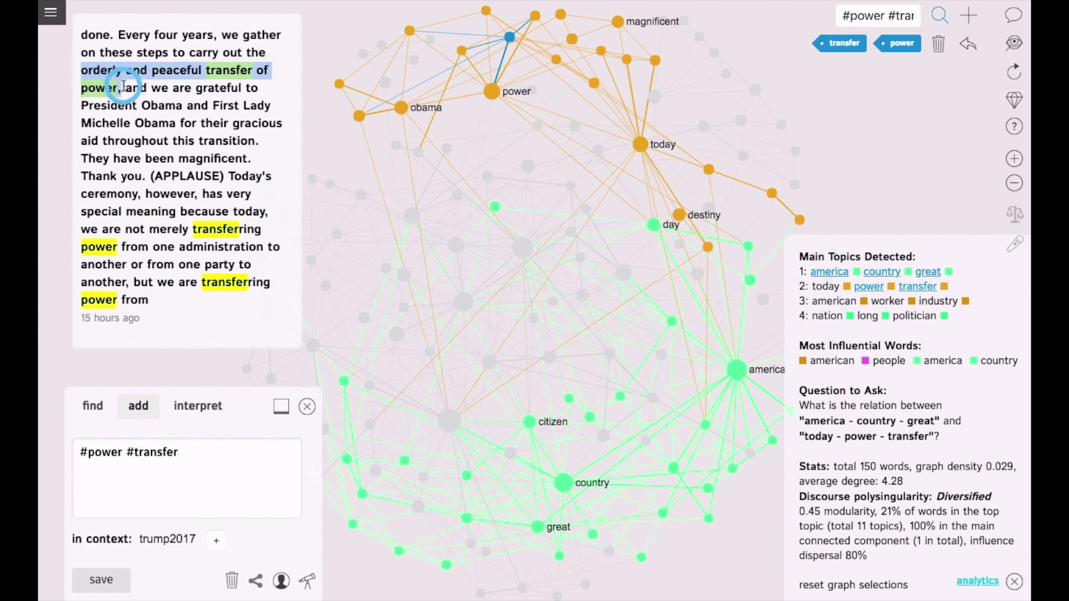
left_click(967, 44)
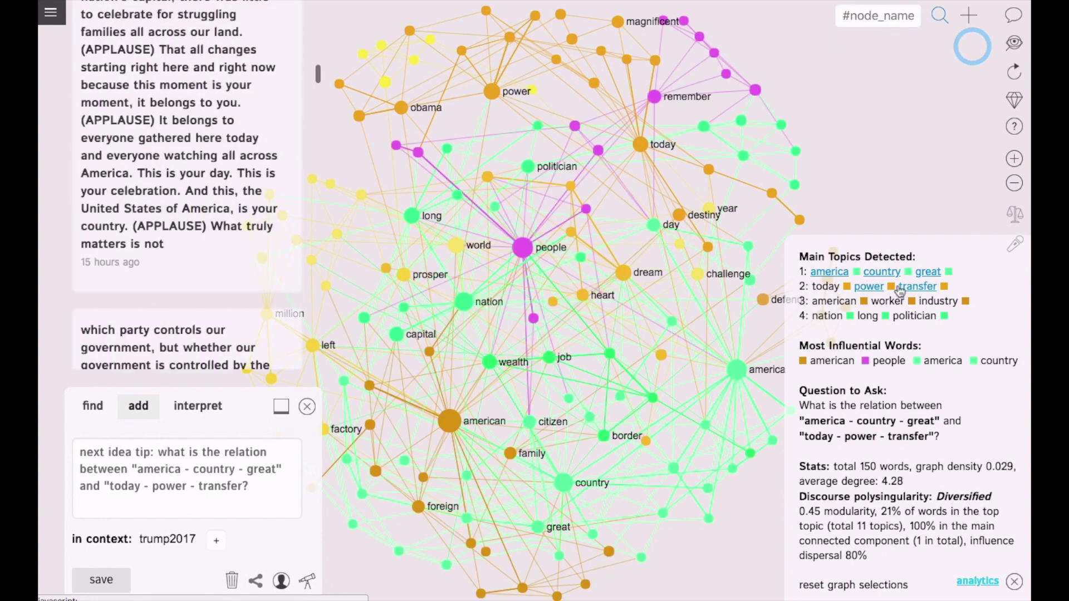
Highlight the third topic's words american, worker and industry to view their passages, and deselect them
left_click(833, 302)
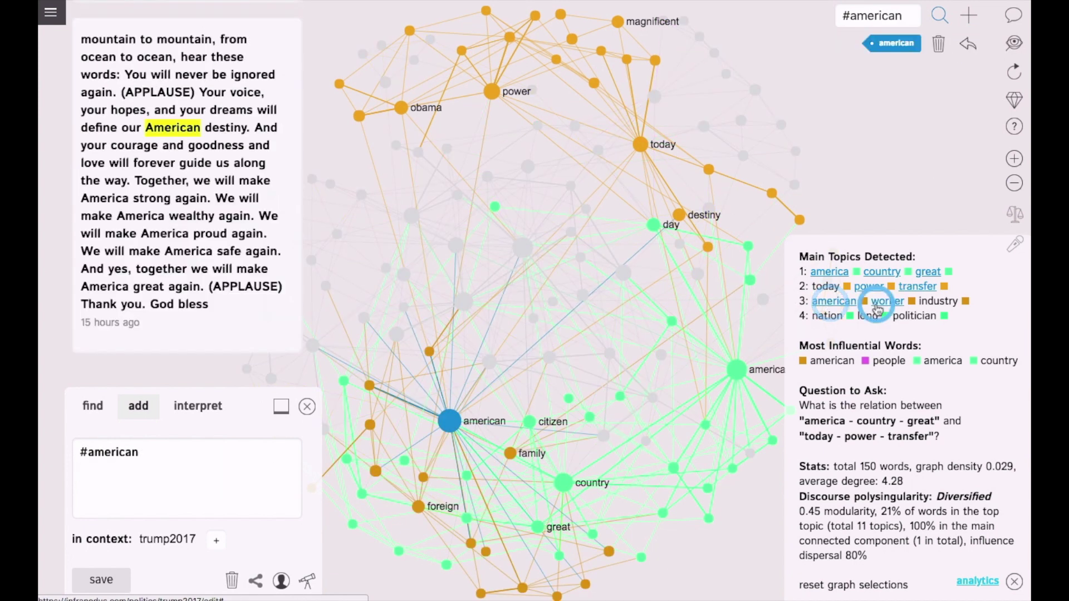
left_click(887, 302)
left_click(938, 302)
left_click(888, 302)
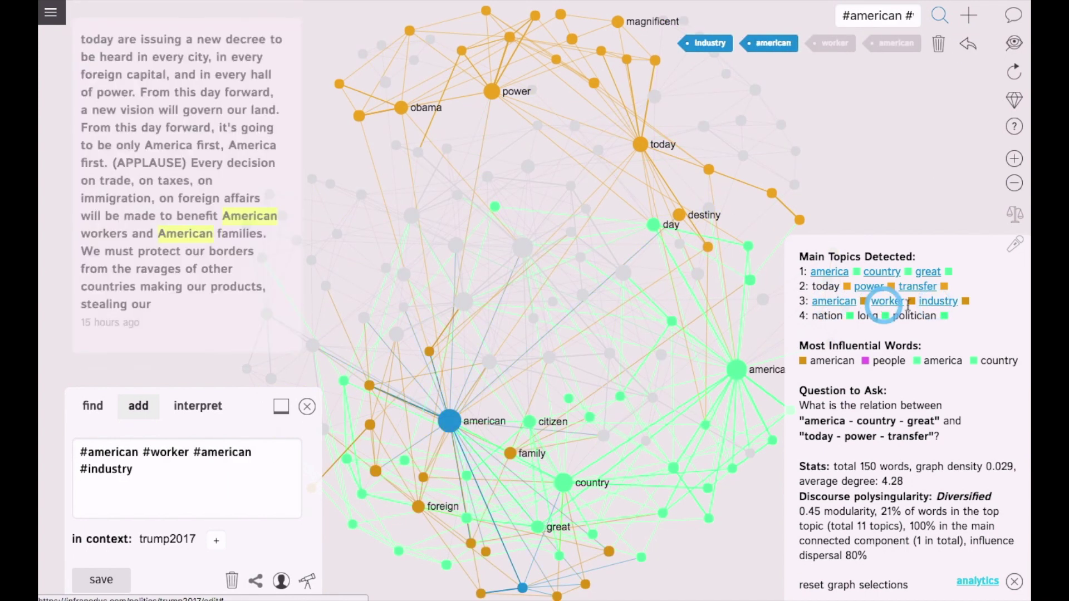
left_click(935, 303)
left_click(826, 304)
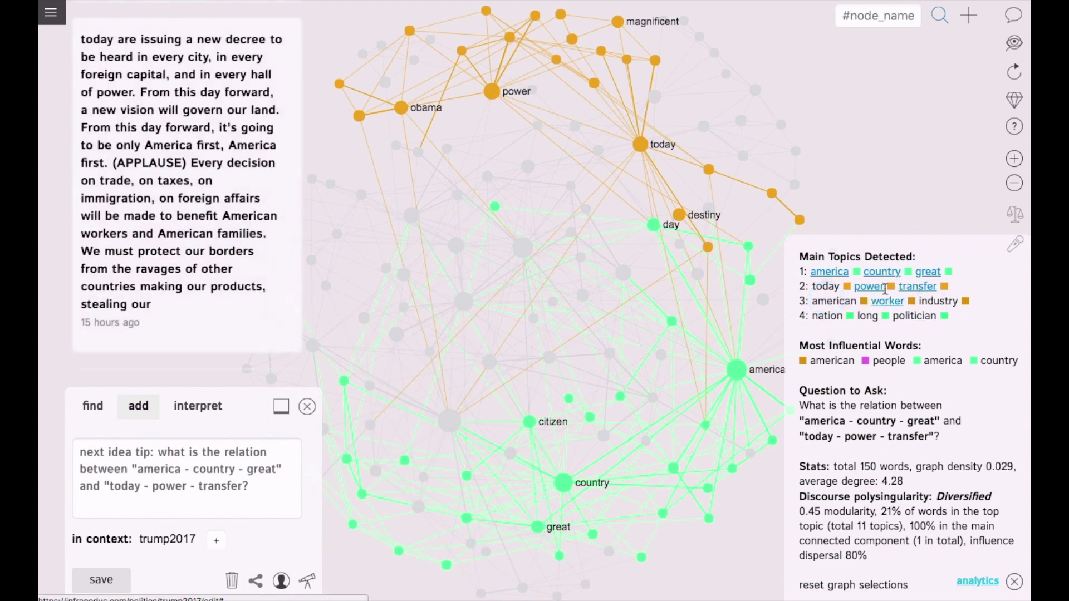
Revisit power and transfer along with america and country from the first two topics, and reset the graph selection
left_click(871, 287)
left_click(919, 287)
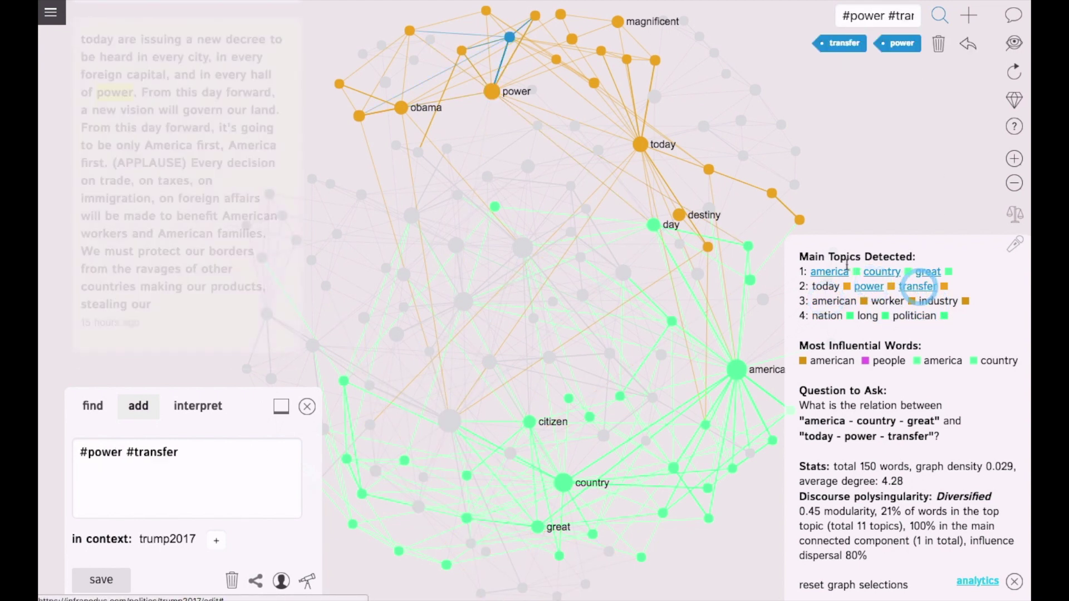
left_click(829, 272)
left_click(884, 272)
left_click(927, 272)
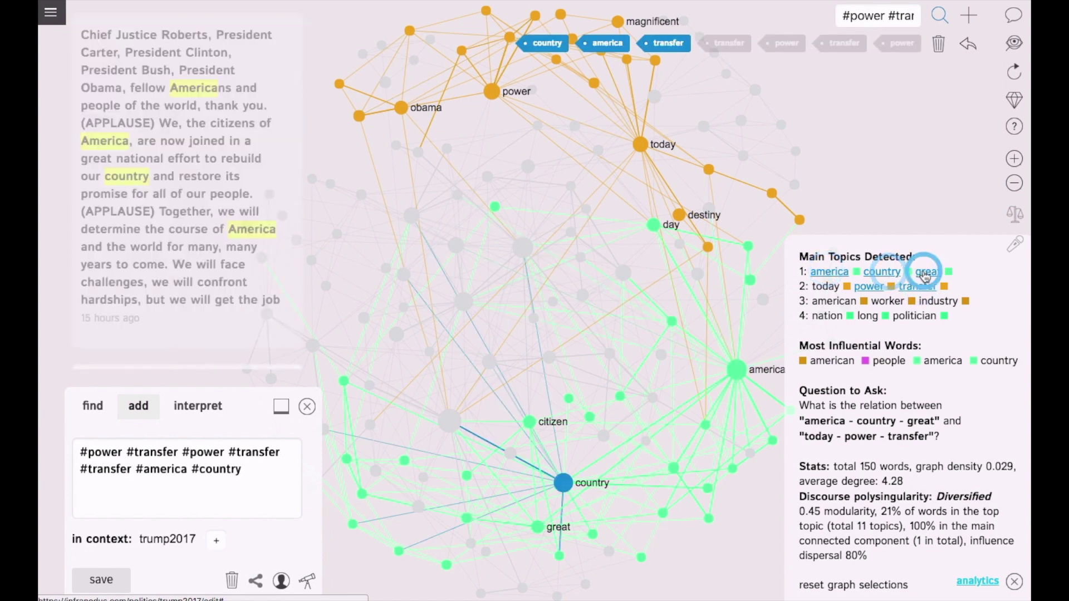
left_click(970, 47)
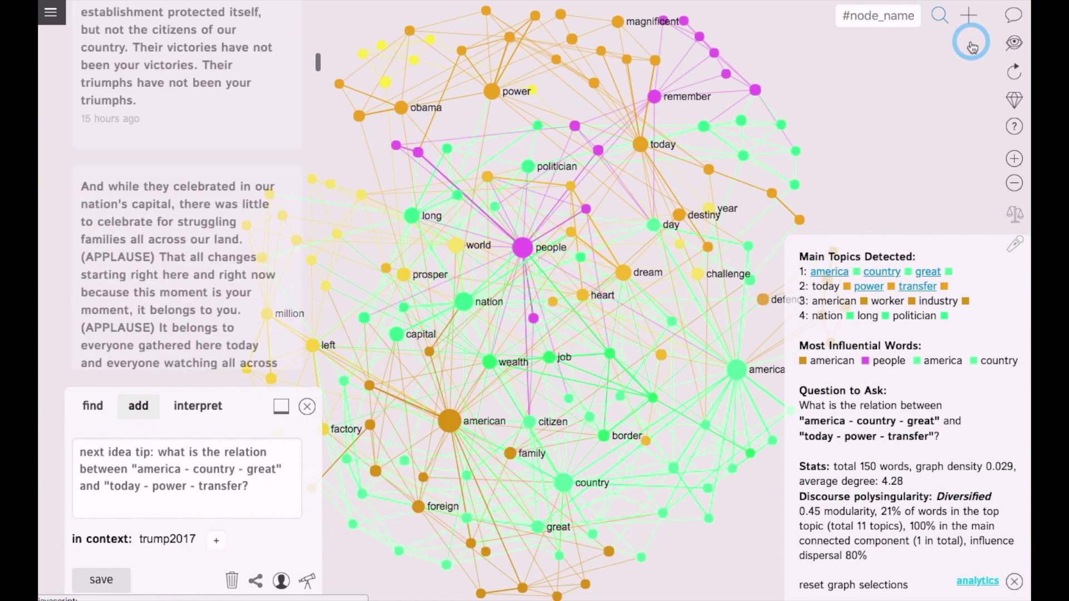
Highlight the influential word america, clear the selection, and hide both the analytics and the source text
left_click(943, 361)
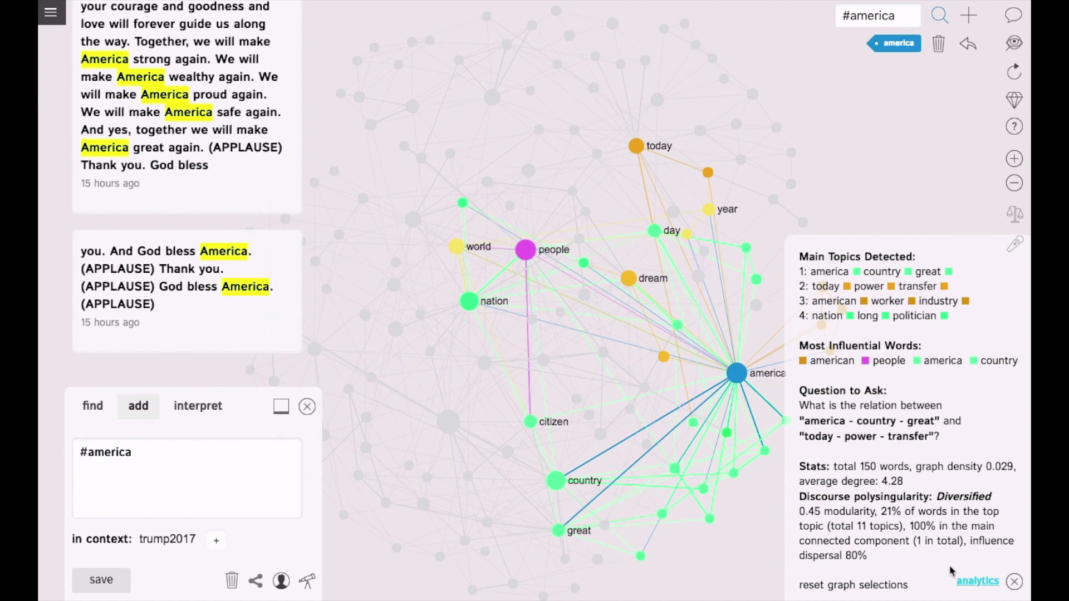
left_click(979, 582)
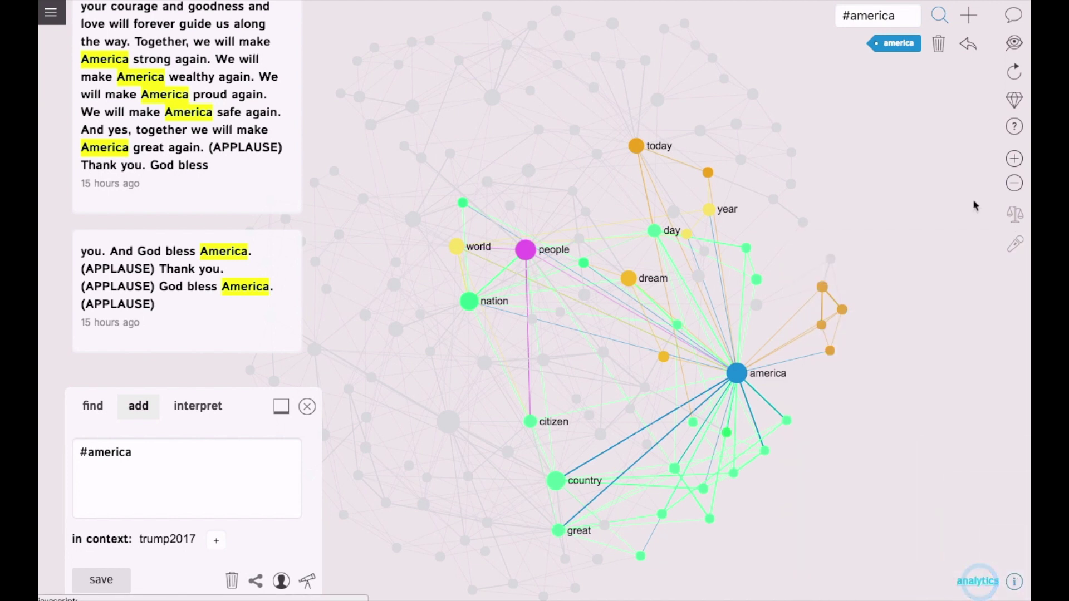
left_click(968, 45)
left_click(1013, 15)
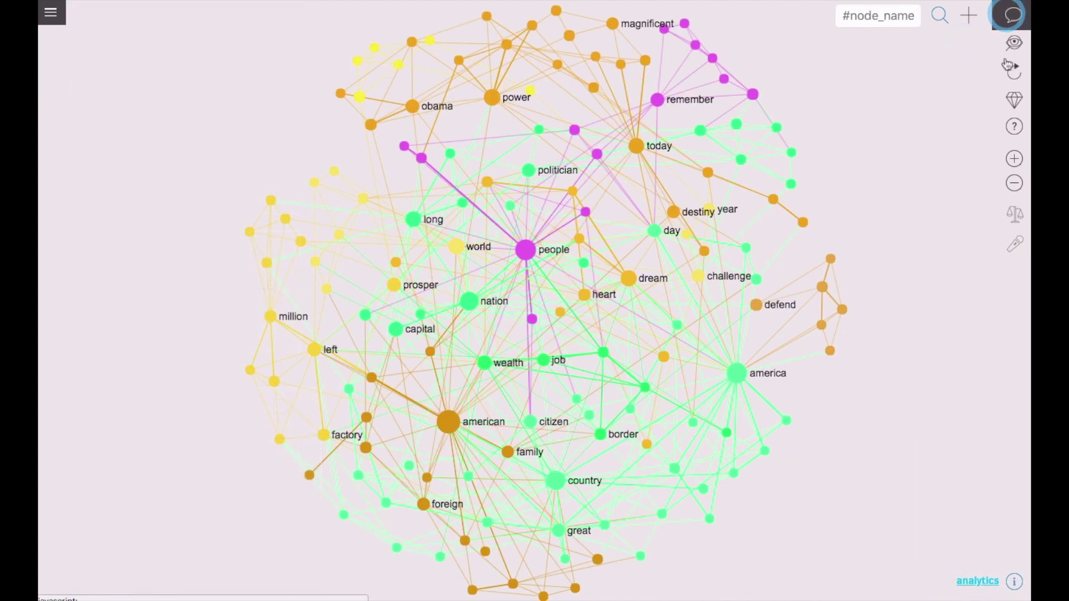
Compare the trump2017 graph to the obama2013 context
left_click(1019, 218)
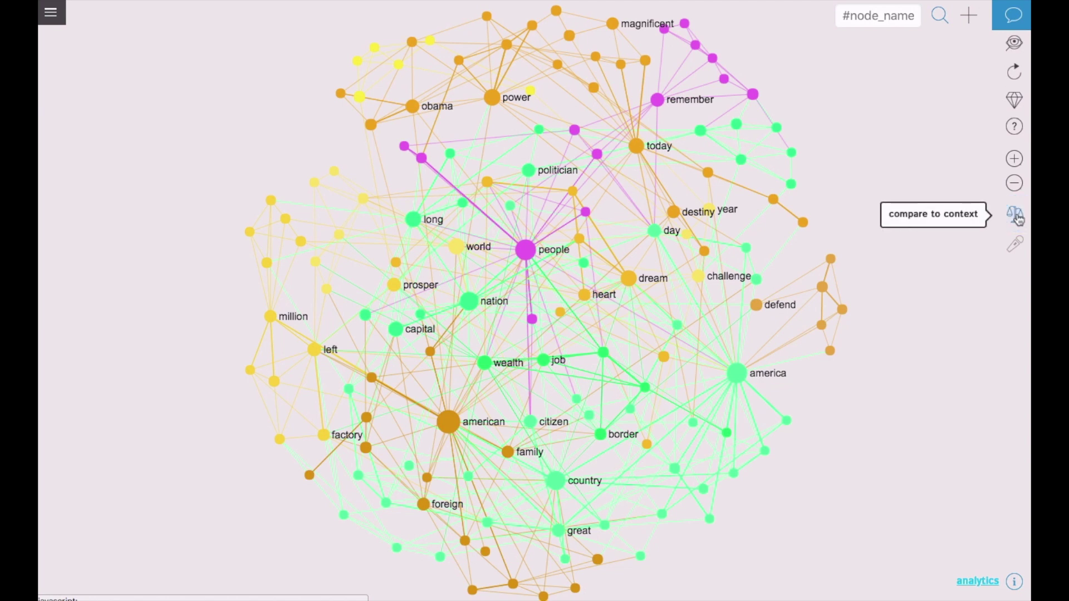
left_click(51, 12)
left_click(87, 274)
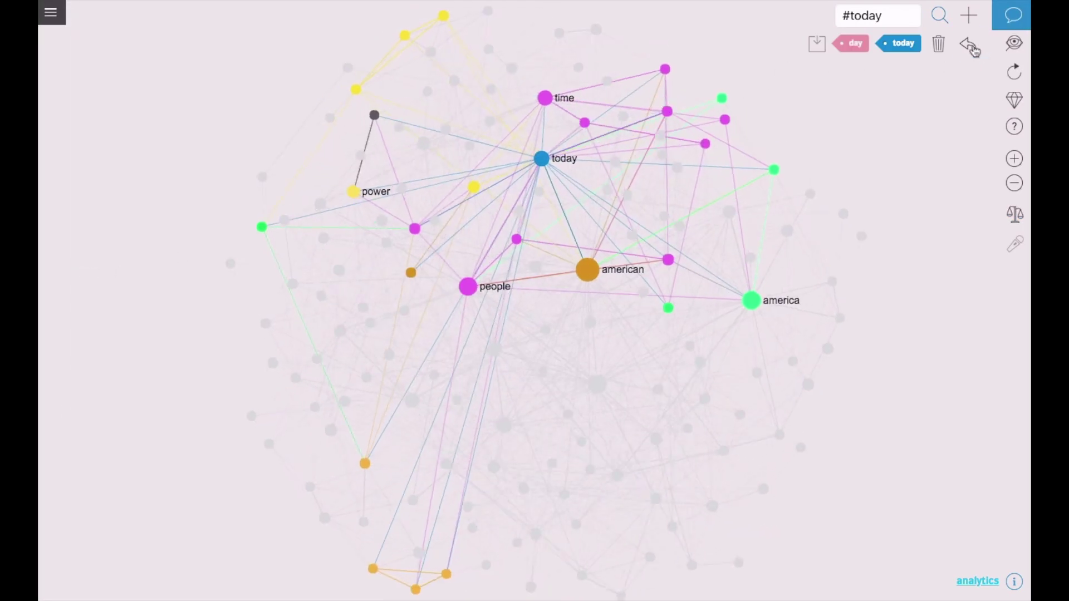
Clear the today selection, restore the removed day node, and check the connections of day
left_click(969, 44)
left_click(904, 43)
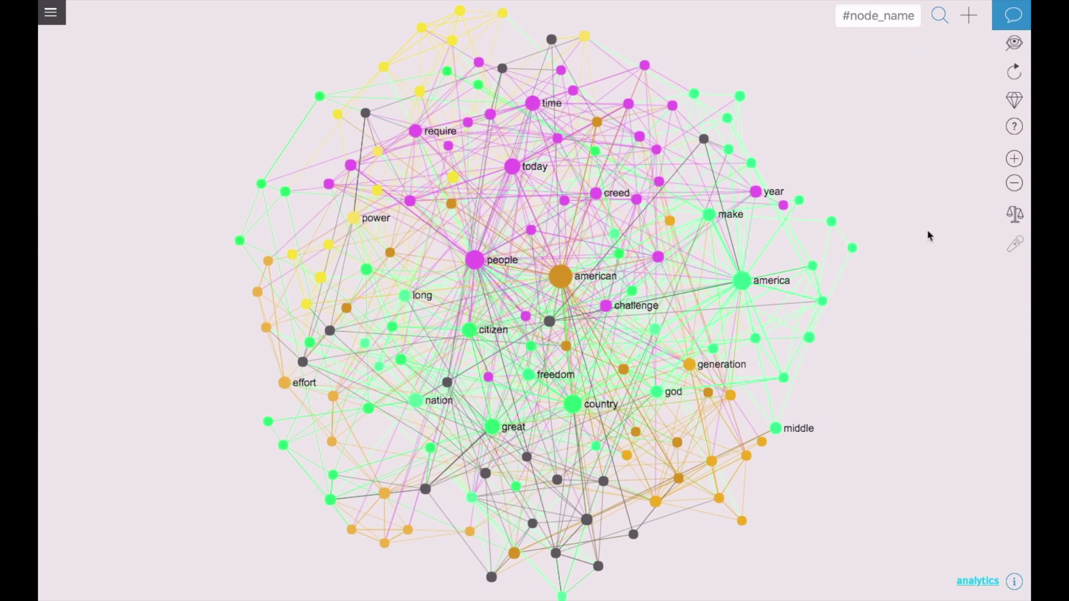
left_click(550, 323)
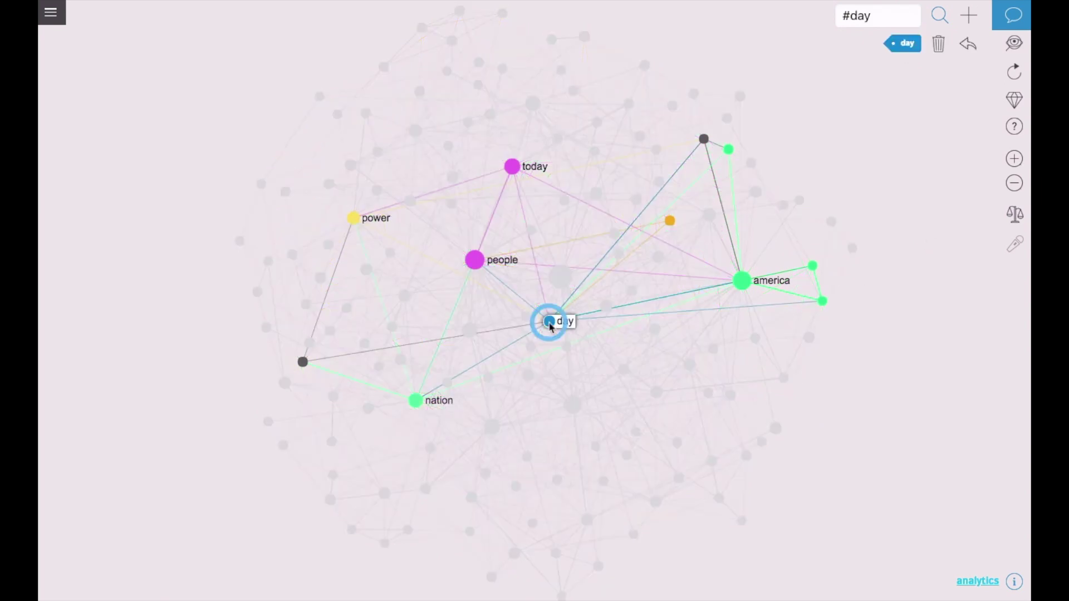
left_click(550, 321)
Show the comparison analytics and examine the words found in trump2017 but not in obama2013
left_click(984, 581)
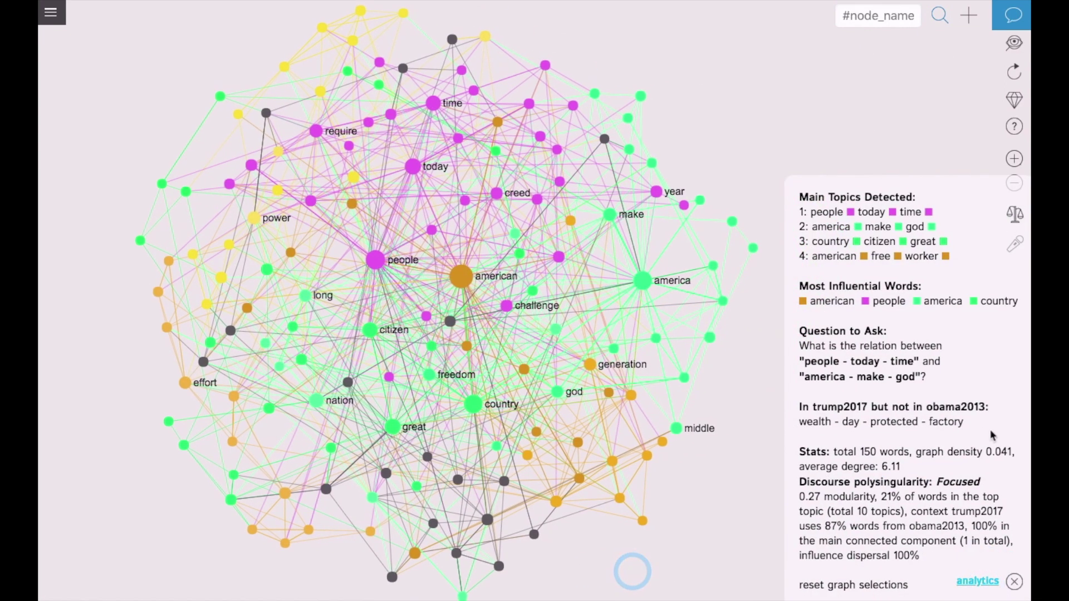
left_click_drag(966, 424, 799, 413)
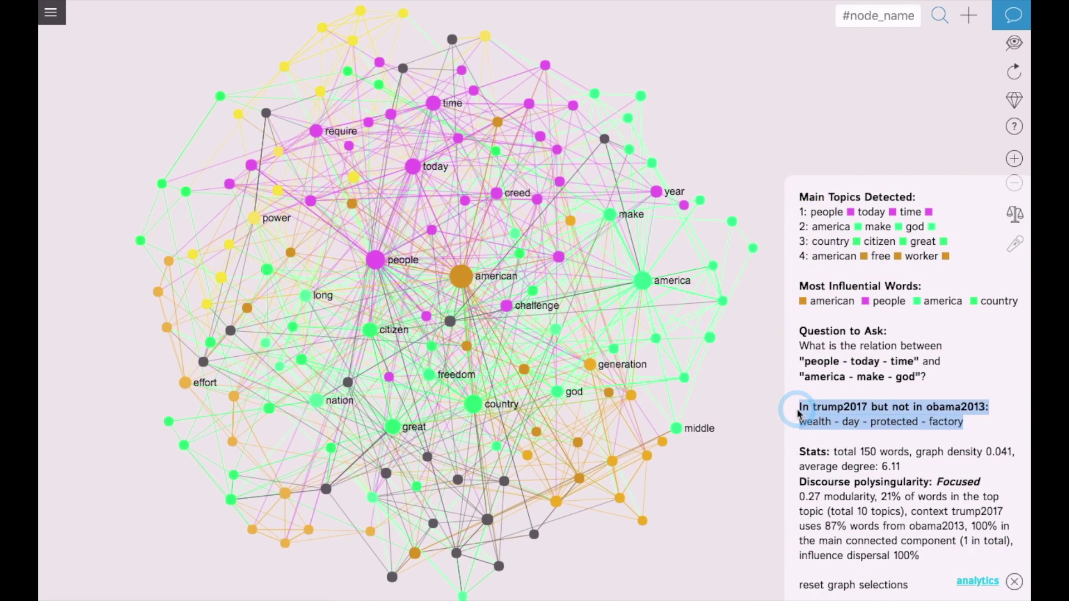
left_click(749, 440)
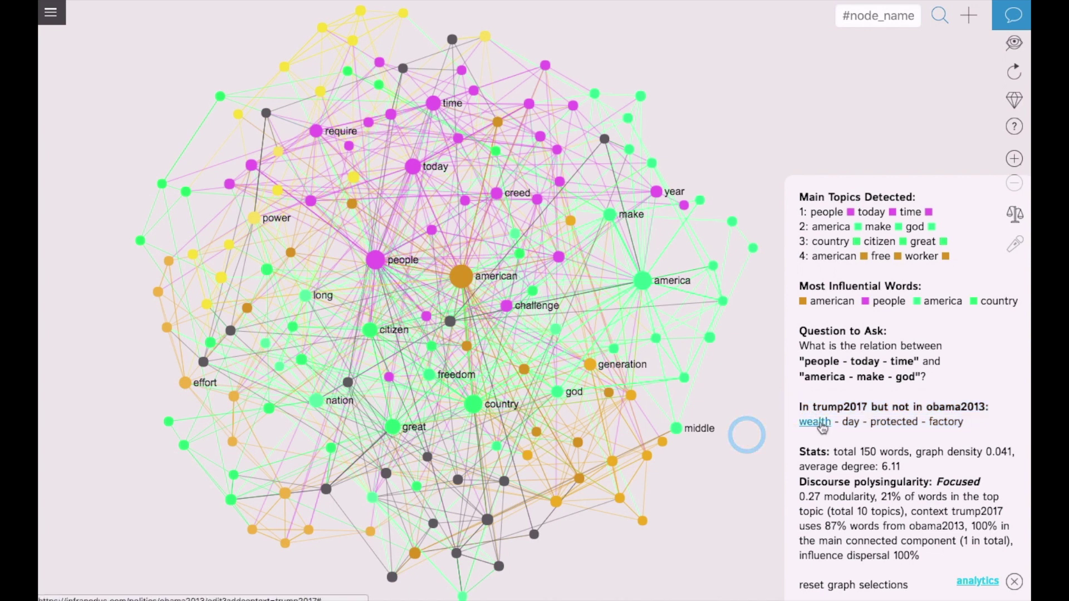
From the words in trump2017 but not in obama2013, check wealth and delete the day node from the graph
left_click(820, 423)
left_click(822, 425)
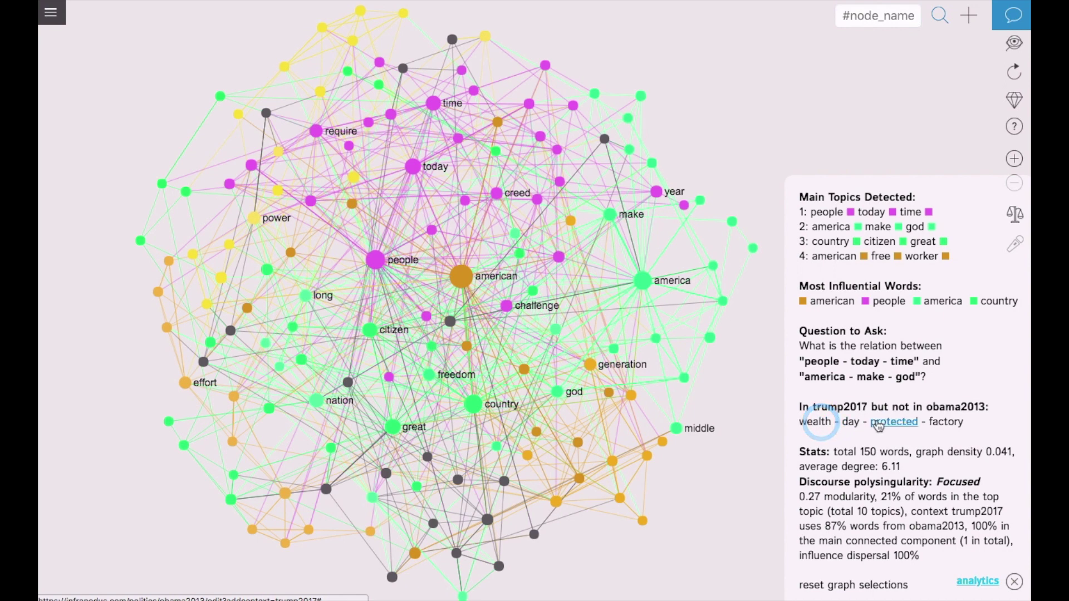
left_click(849, 422)
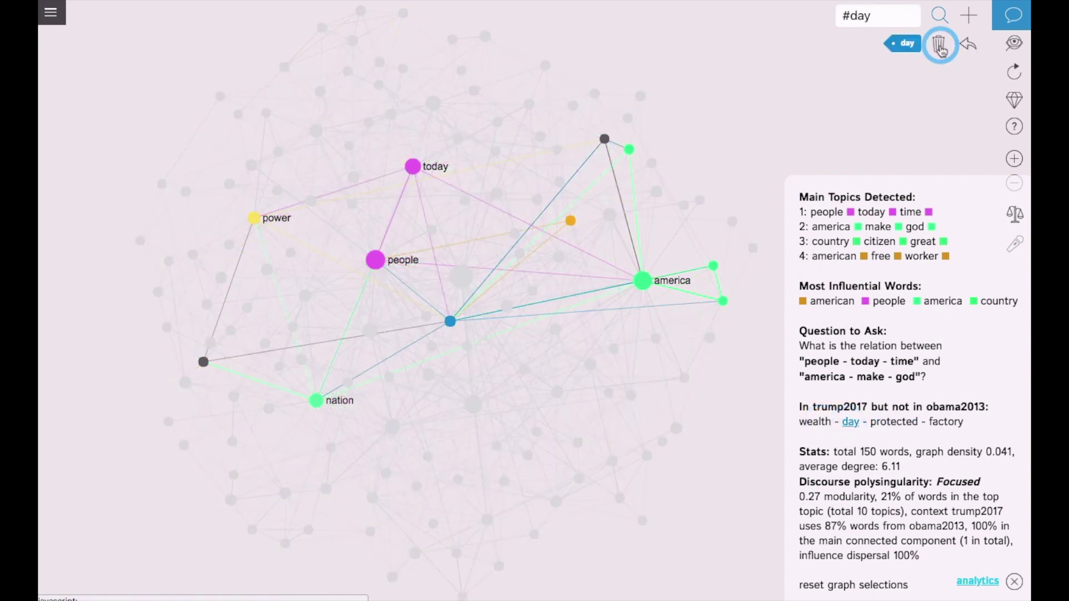
left_click(939, 48)
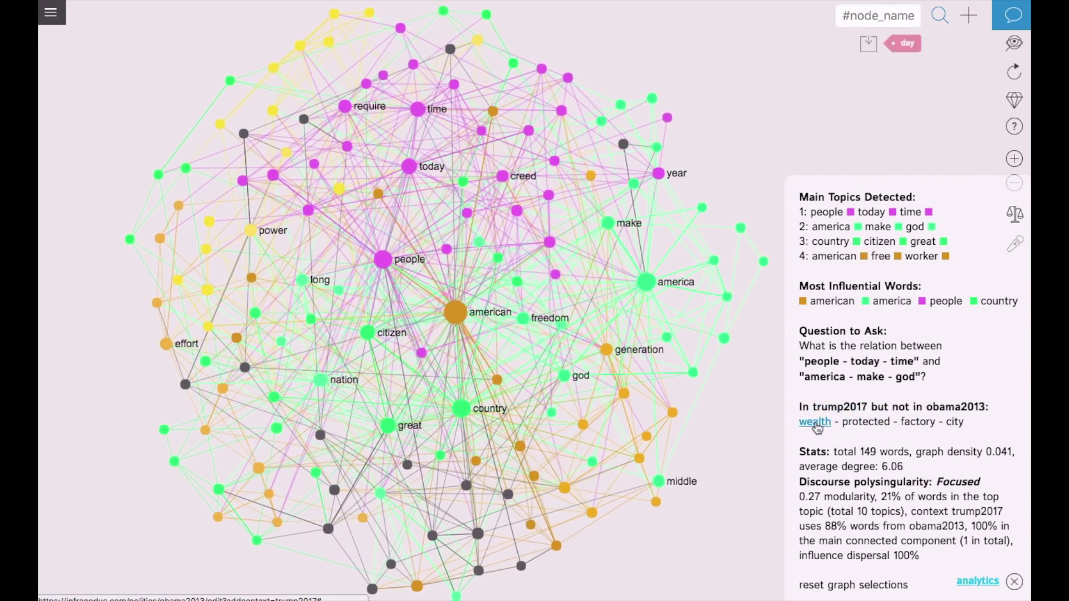
Check the connections of wealth, protected, factory and city in the graph, and restore the deleted day node
left_click(816, 424)
left_click(816, 424)
left_click(877, 425)
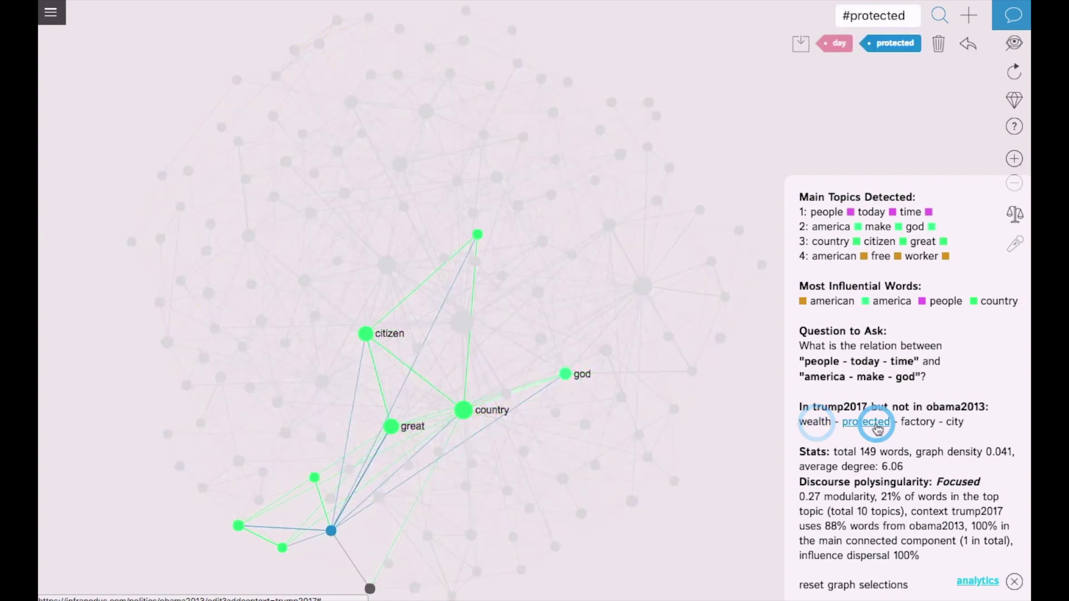
left_click(877, 424)
left_click(913, 423)
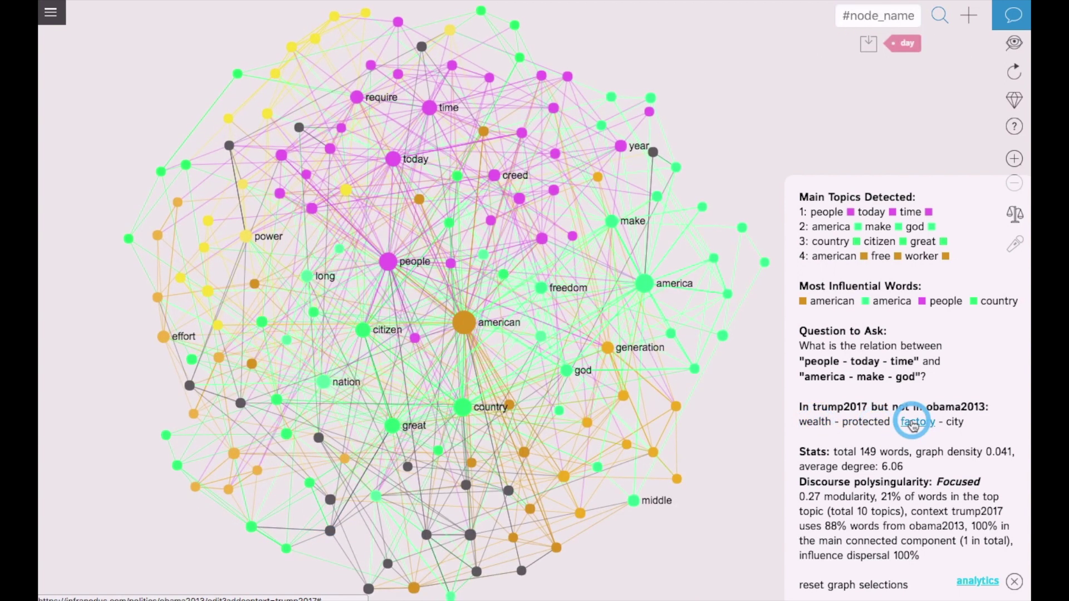
left_click(963, 425)
left_click(963, 425)
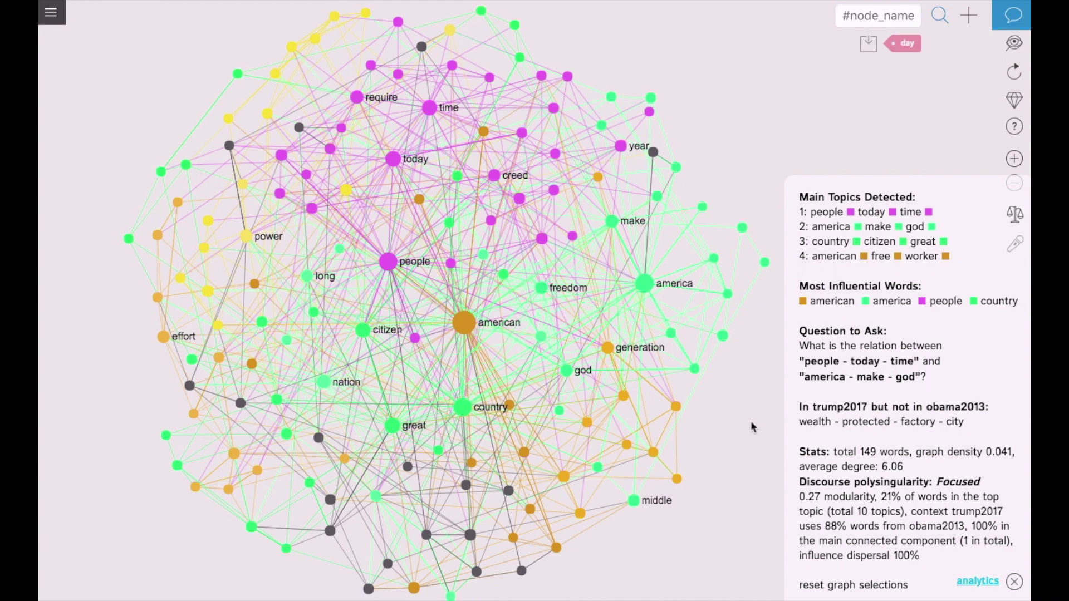
left_click(903, 43)
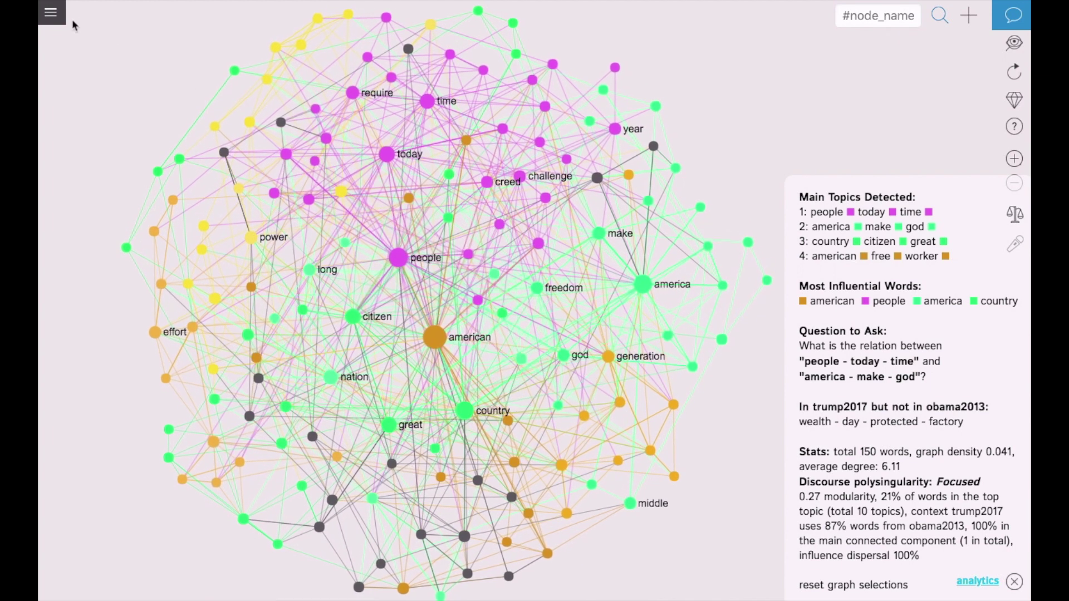
Open the user settings and look through the text input and graph view options
left_click(52, 14)
left_click(55, 89)
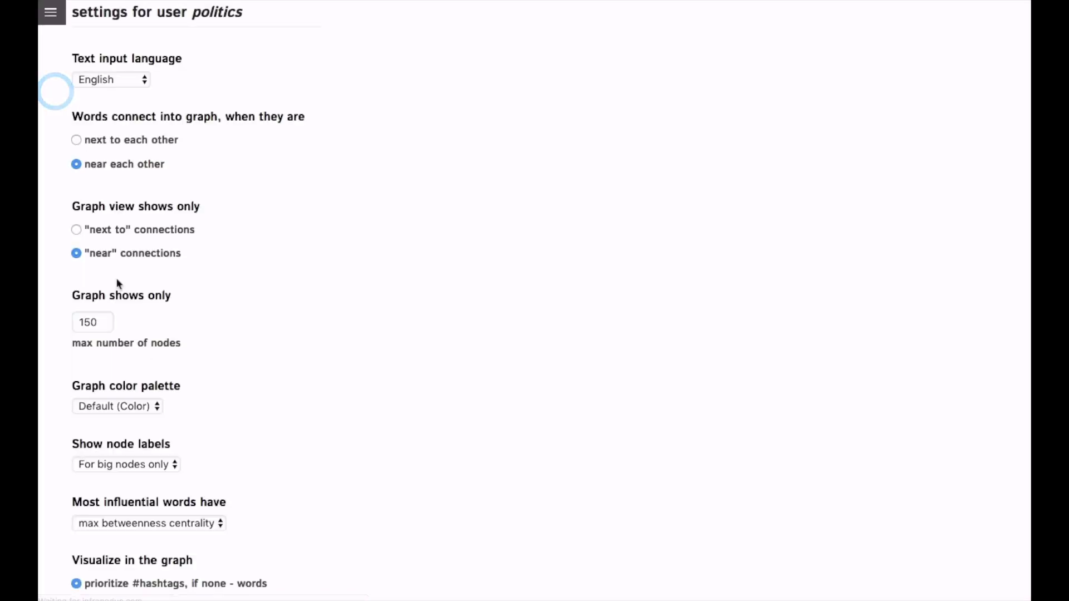
scroll(142, 351, "down", 8)
double_click(131, 396)
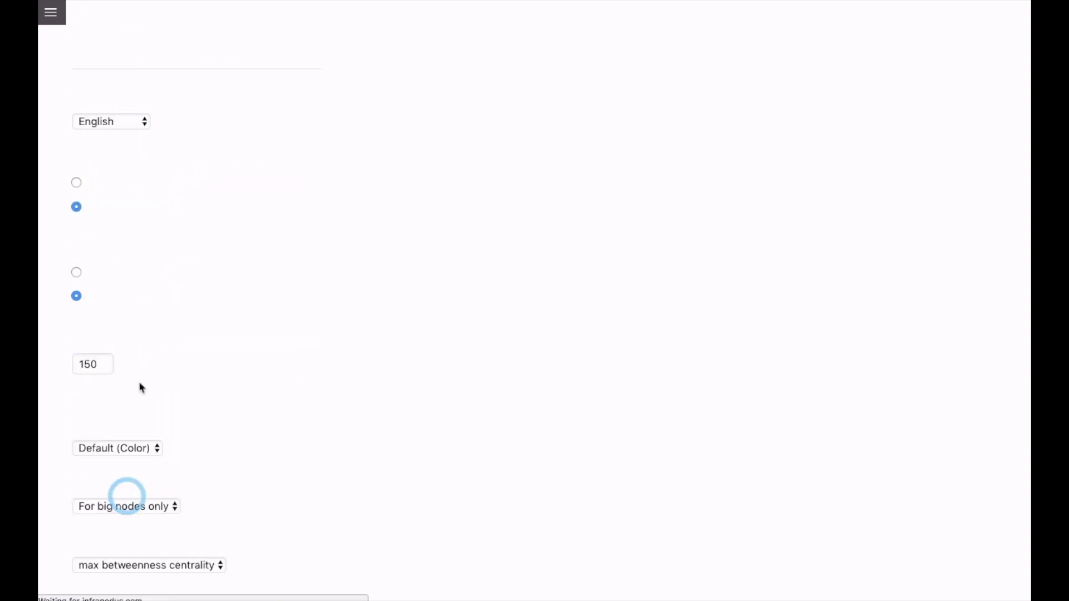
Open the Trump speech graph that contains the audience applause and check the connections of applause
left_click(51, 12)
left_click(89, 236)
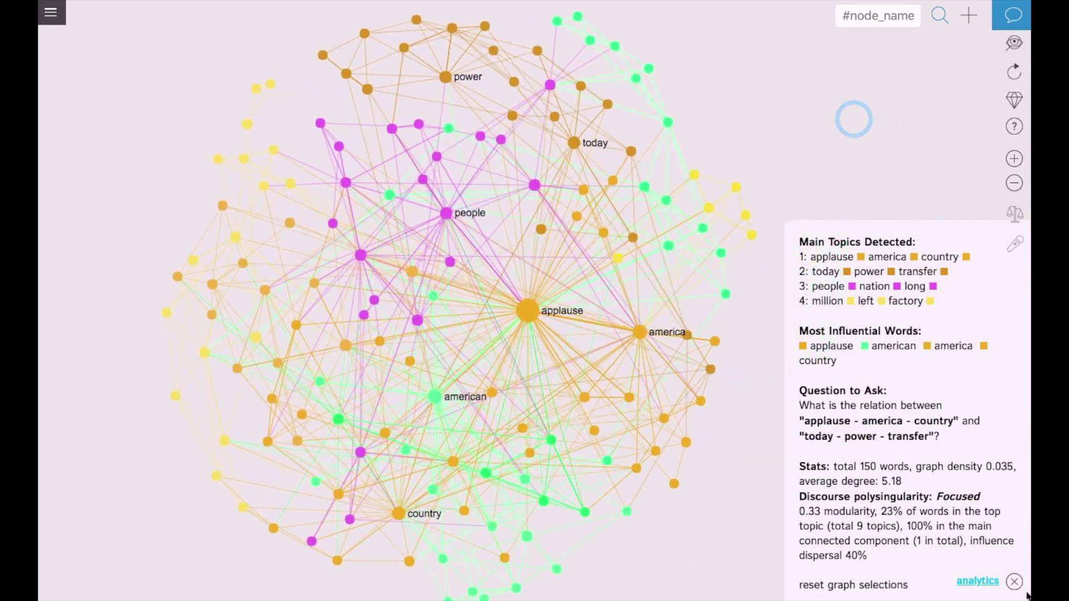
left_click(526, 308)
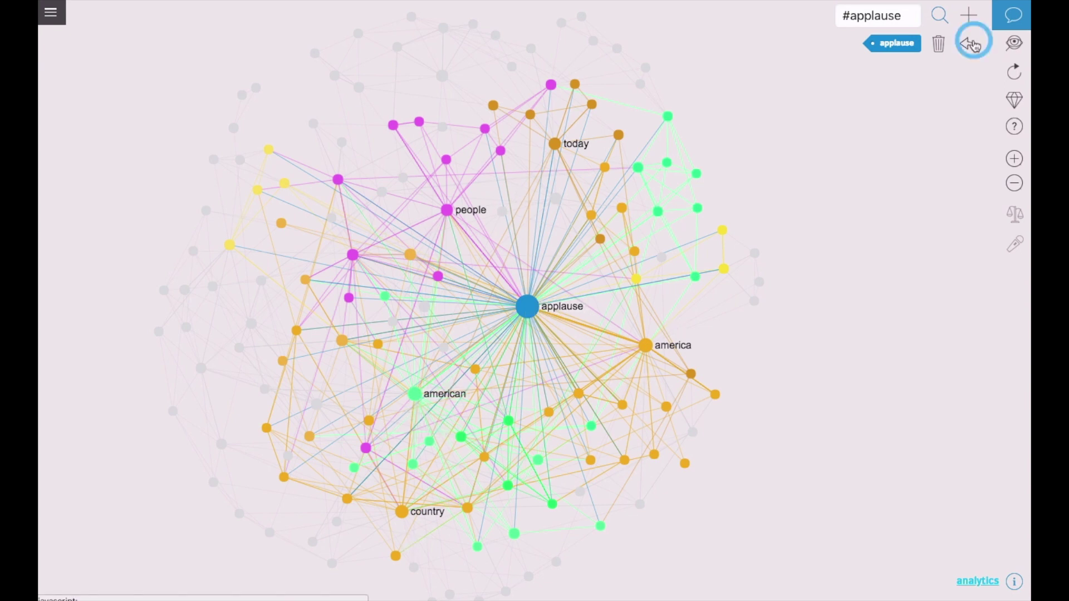
left_click(973, 44)
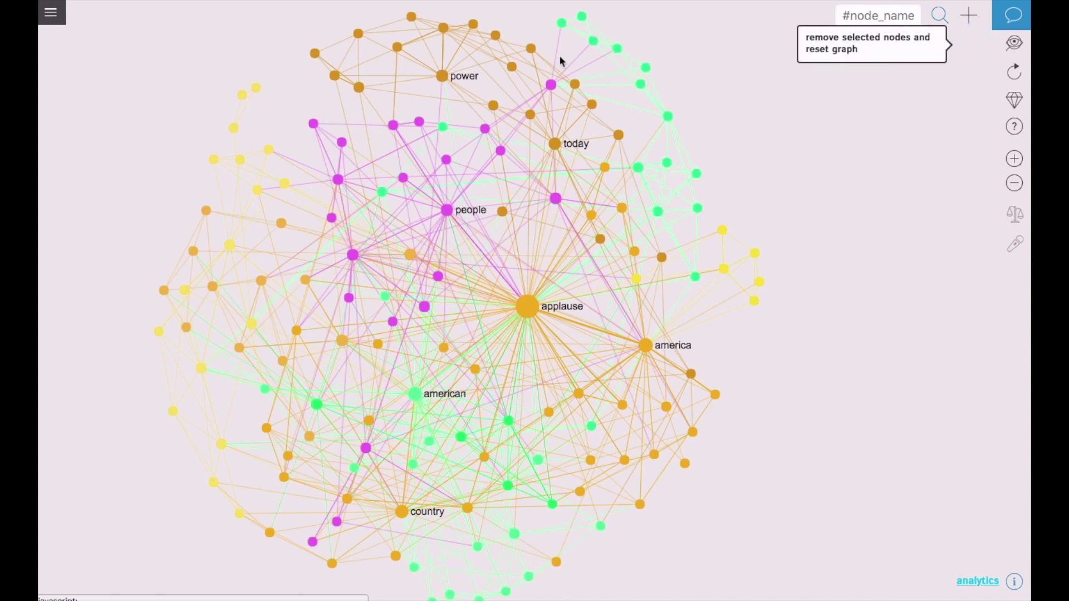
Open the Obama speech graph that contains the audience applause and check the connections of people
left_click(50, 12)
left_click(76, 276)
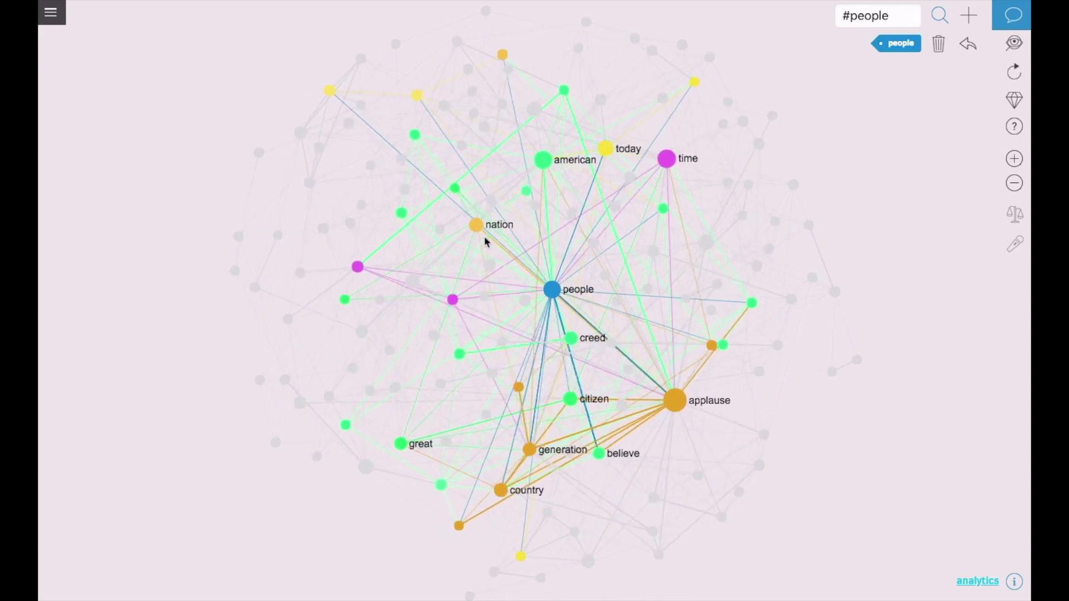
left_click(534, 311)
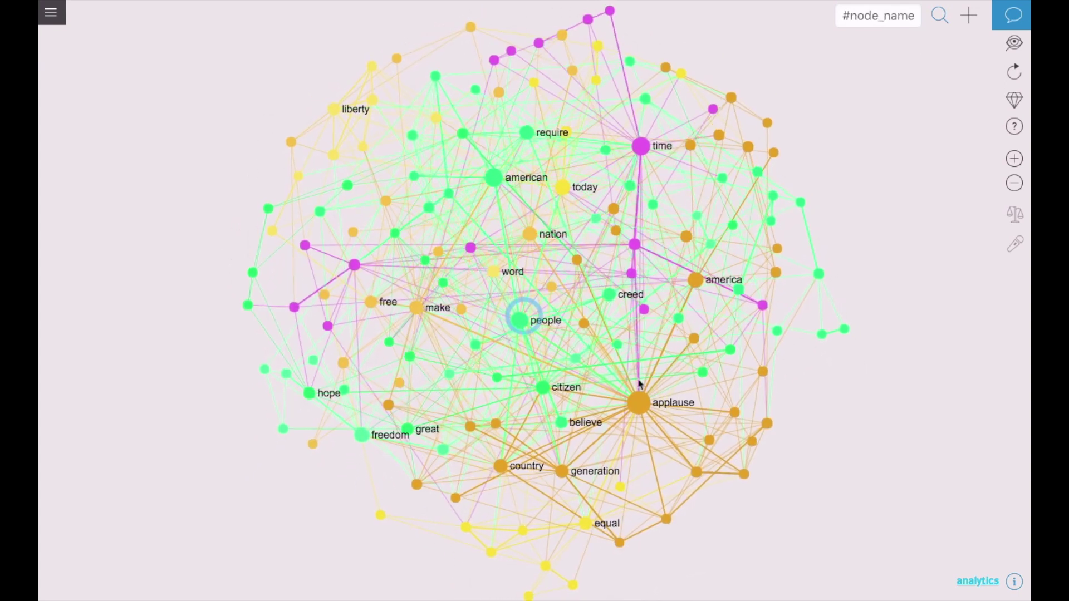
Check which words applause connects to in the Obama speech graph, also in combination with generation and with believe
left_click(645, 406)
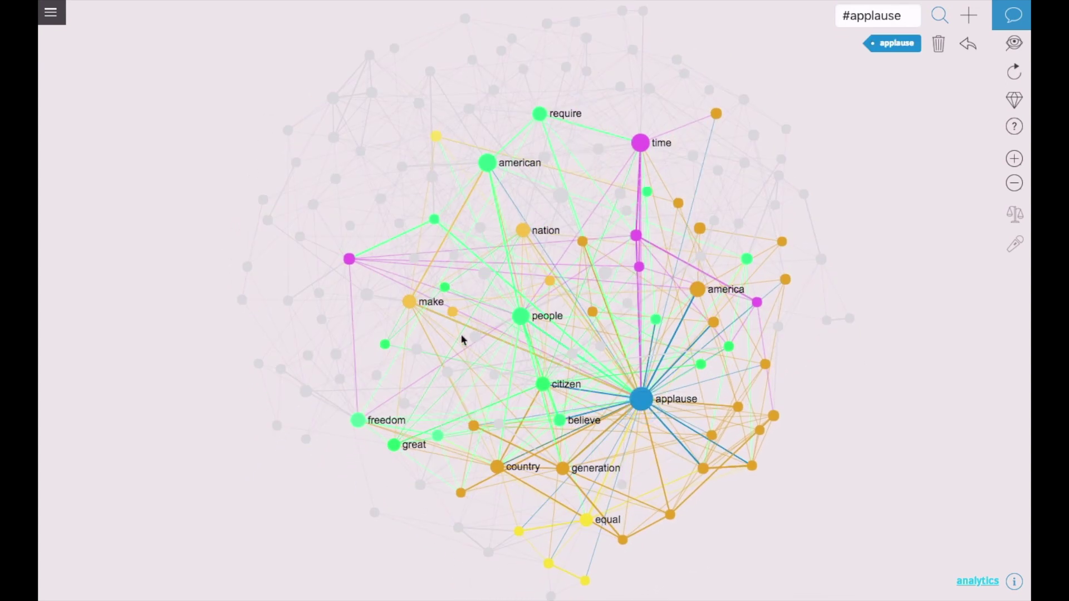
left_click_drag(461, 357, 455, 334)
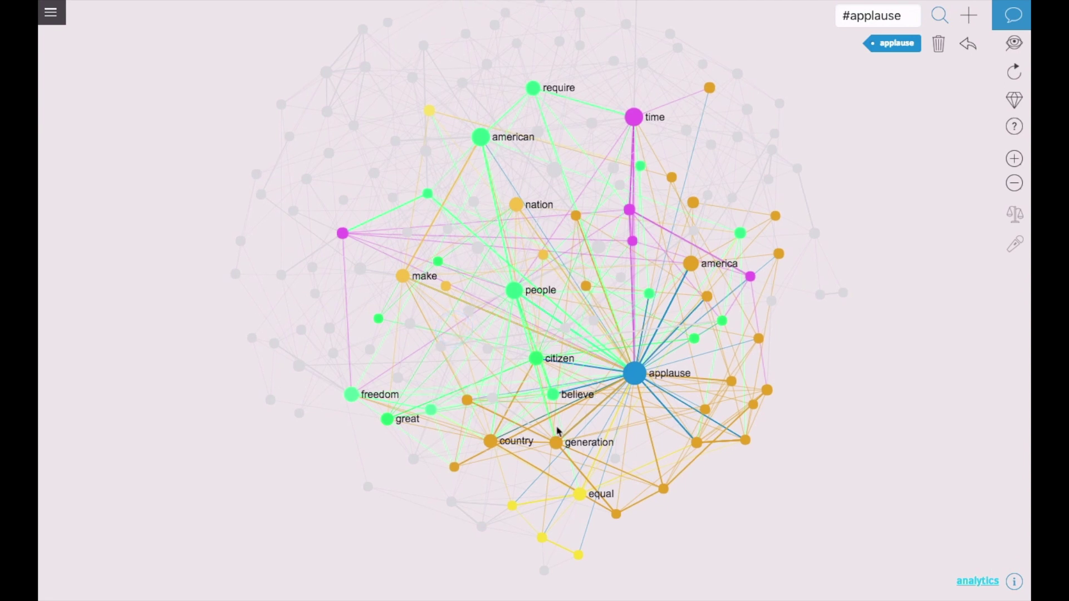
left_click(555, 443)
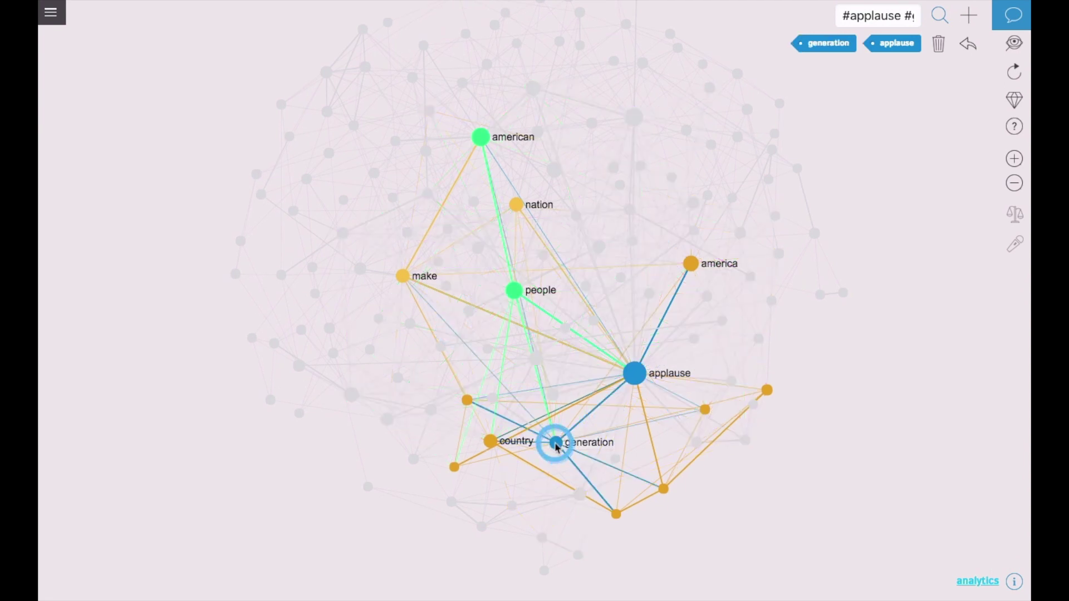
left_click(554, 443)
left_click(555, 395)
left_click(554, 394)
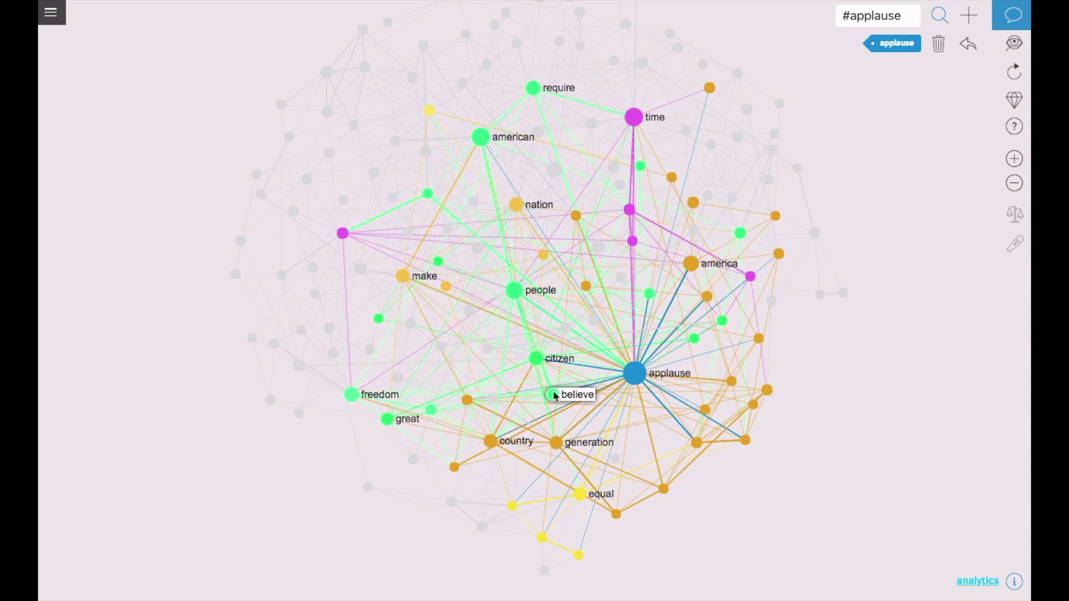
Clear the applause selection and reveal the less obvious structure of the Obama speech graph without the applause node
left_click(650, 381)
left_click(648, 383)
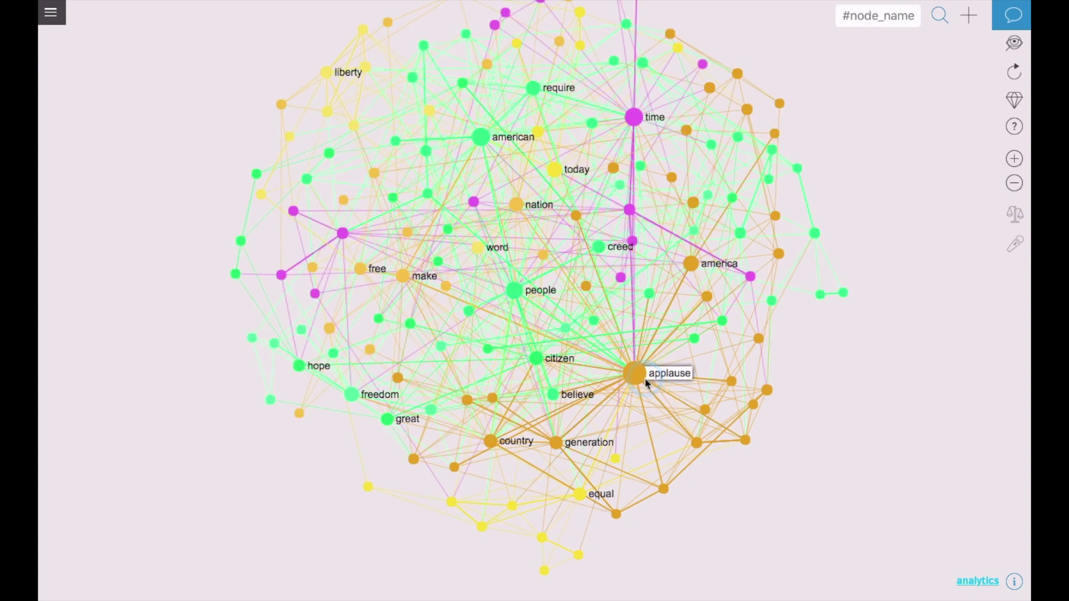
left_click(1015, 100)
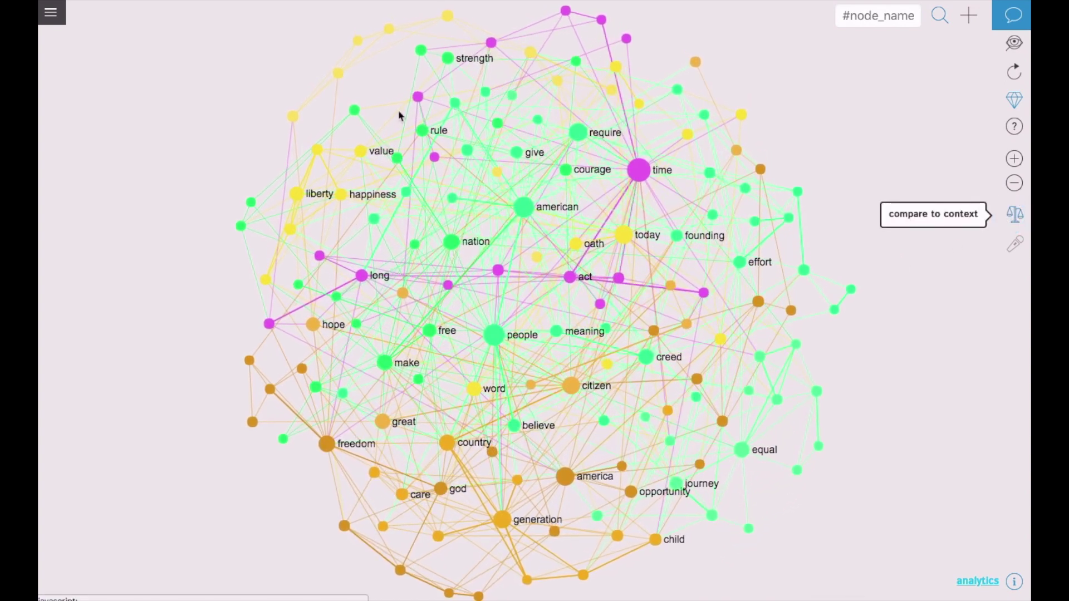
Open the trump2017 graph compared with obama2013 and highlight the analytics' words found in obama2013 but not in trump2017
left_click(54, 15)
left_click(78, 245)
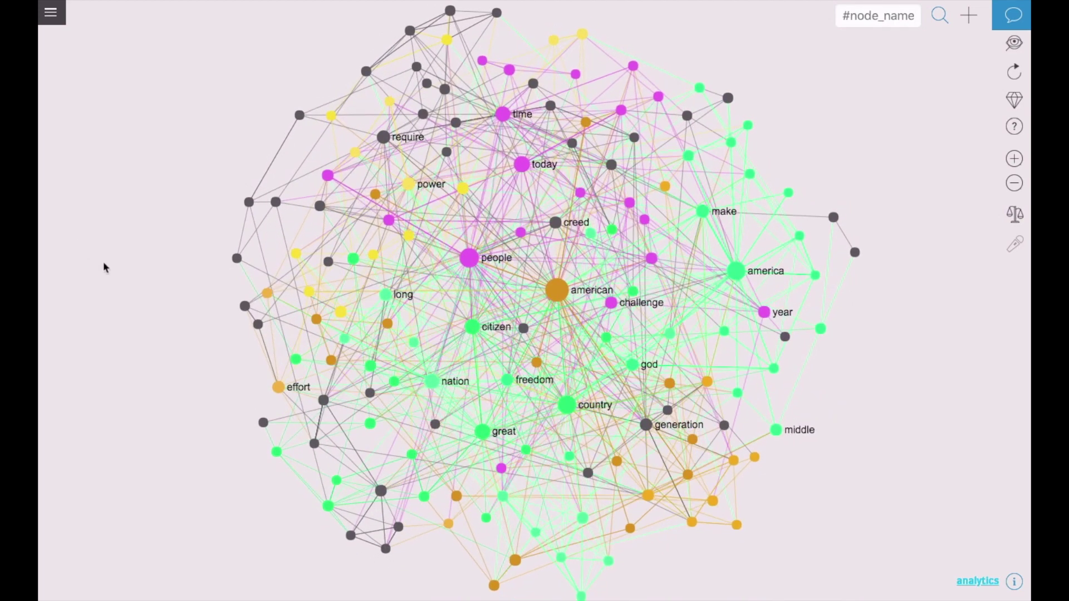
left_click(978, 581)
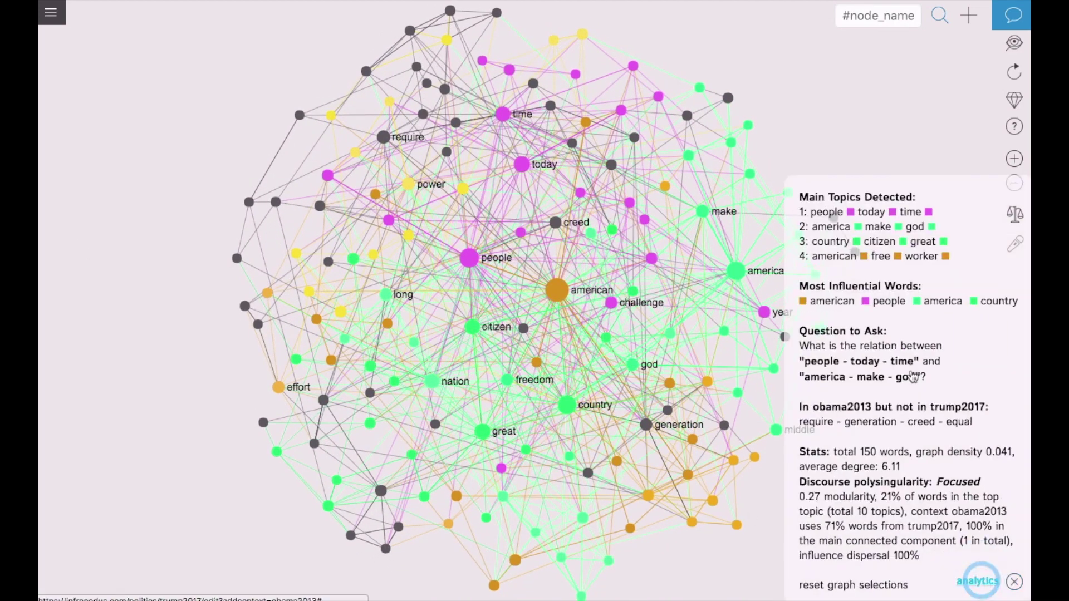
left_click_drag(716, 553, 568, 544)
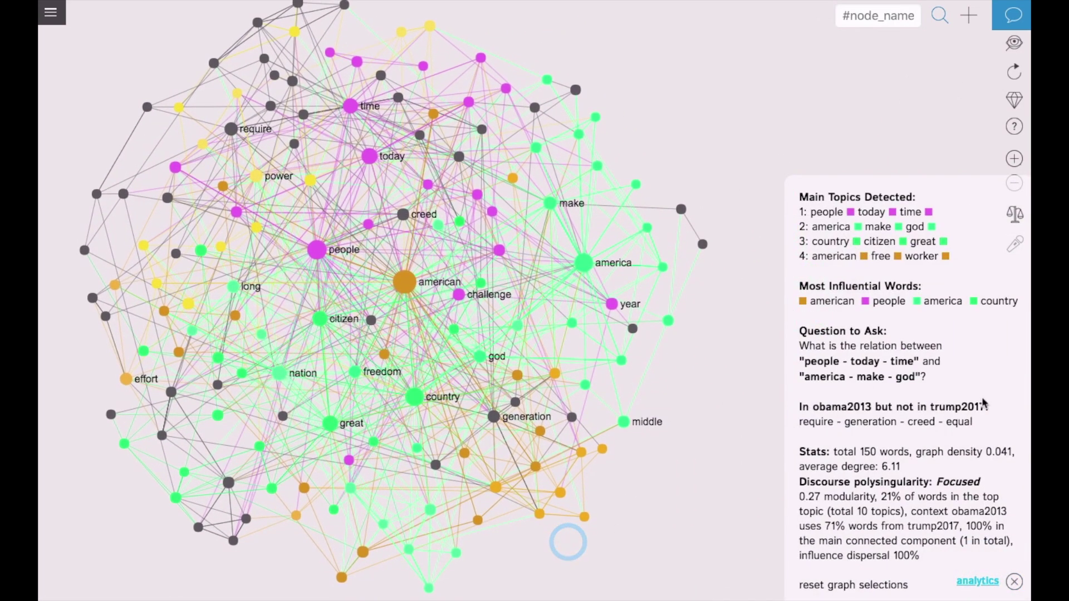
left_click_drag(994, 423, 793, 412)
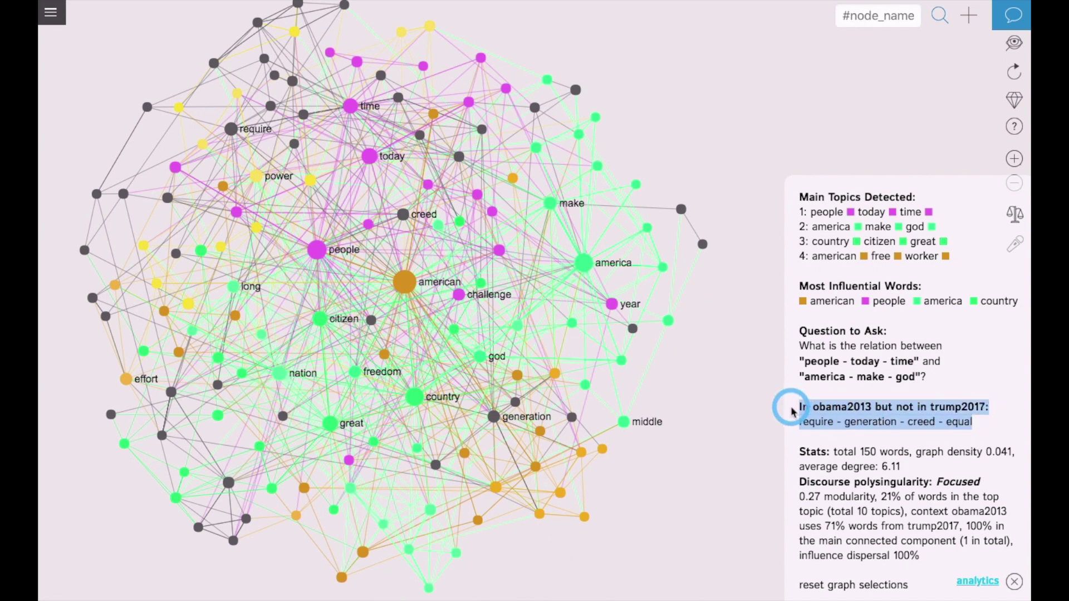
Check the connections of require, generation, creed and equal, the words in obama2013 but not in trump2017
left_click(816, 423)
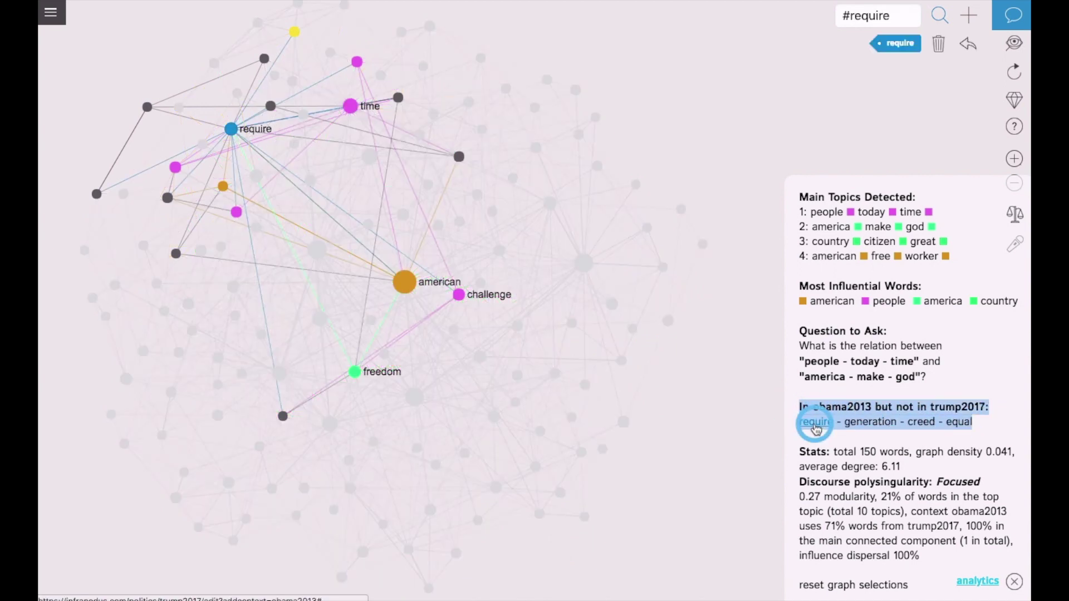
left_click(815, 423)
left_click(872, 423)
left_click(884, 424)
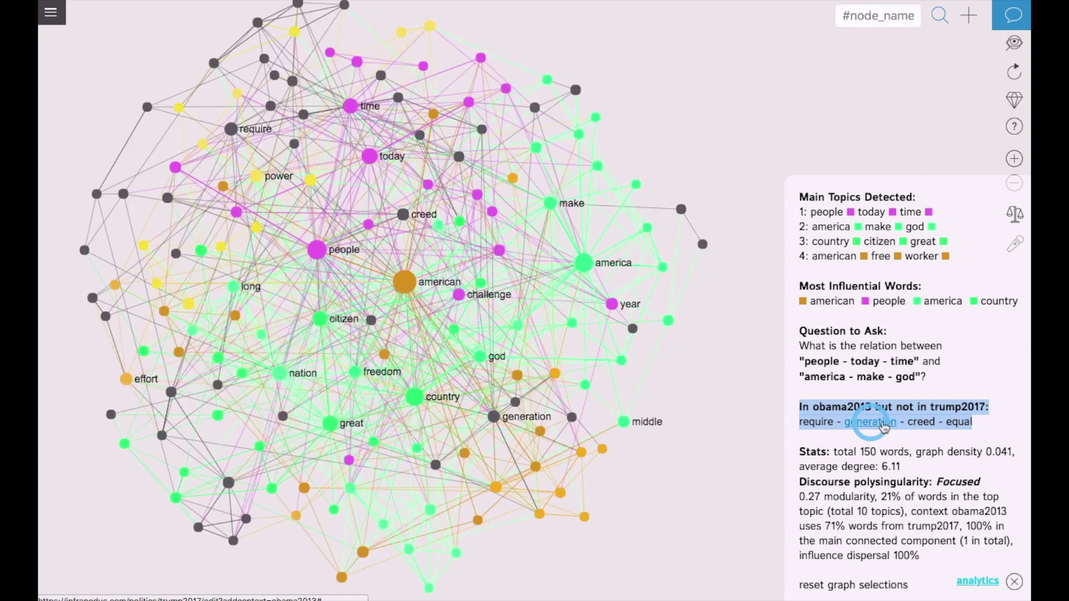
left_click(922, 423)
left_click(923, 423)
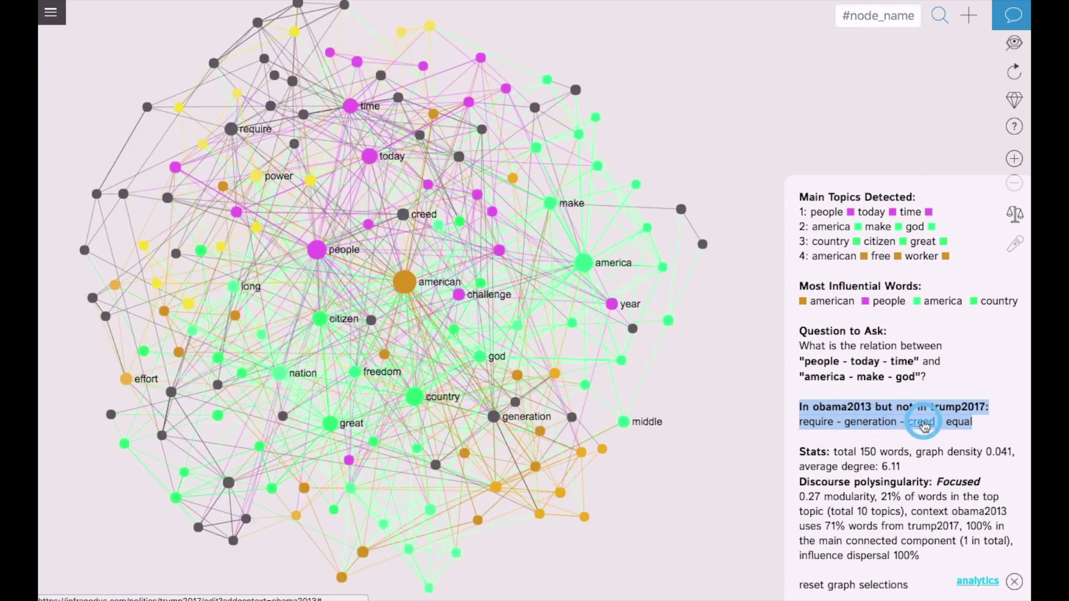
left_click(962, 424)
left_click(964, 425)
left_click(893, 442)
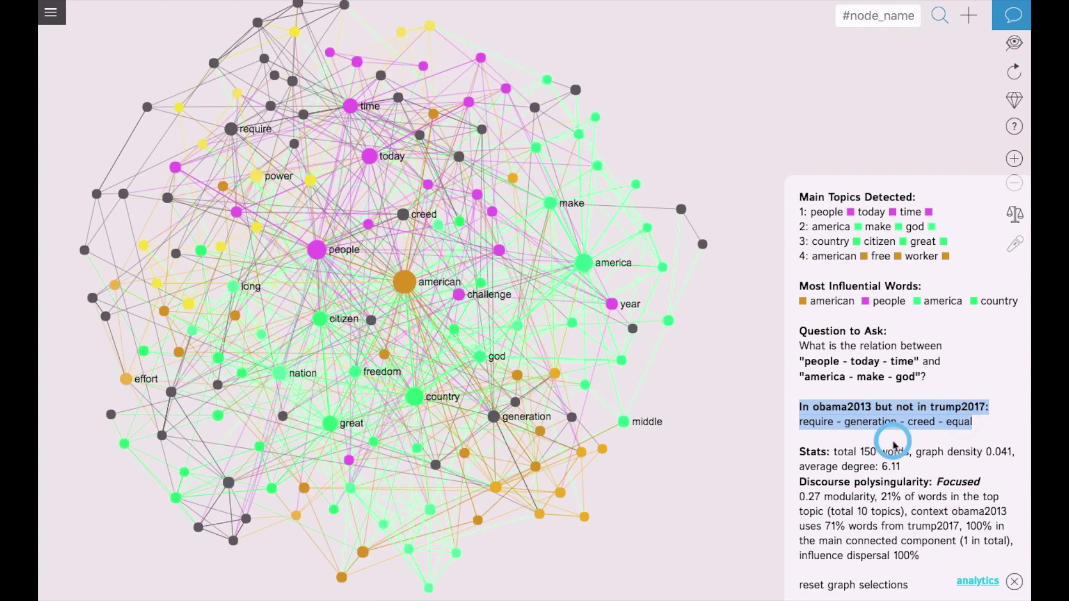